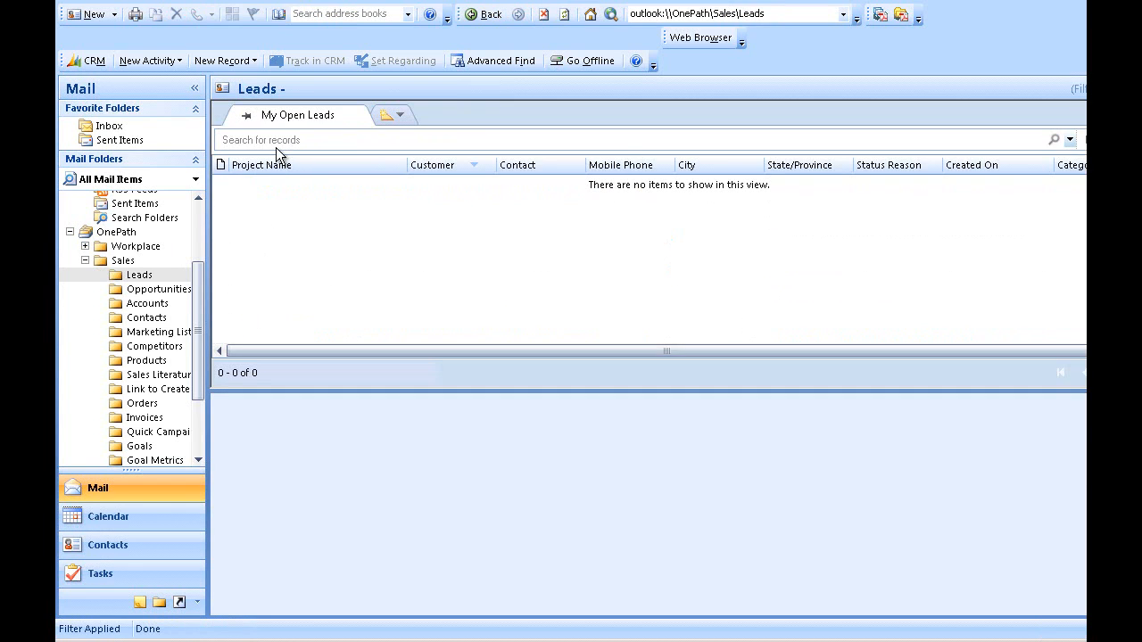
Create a new lead with the project name "New Test Lead"
click(102, 17)
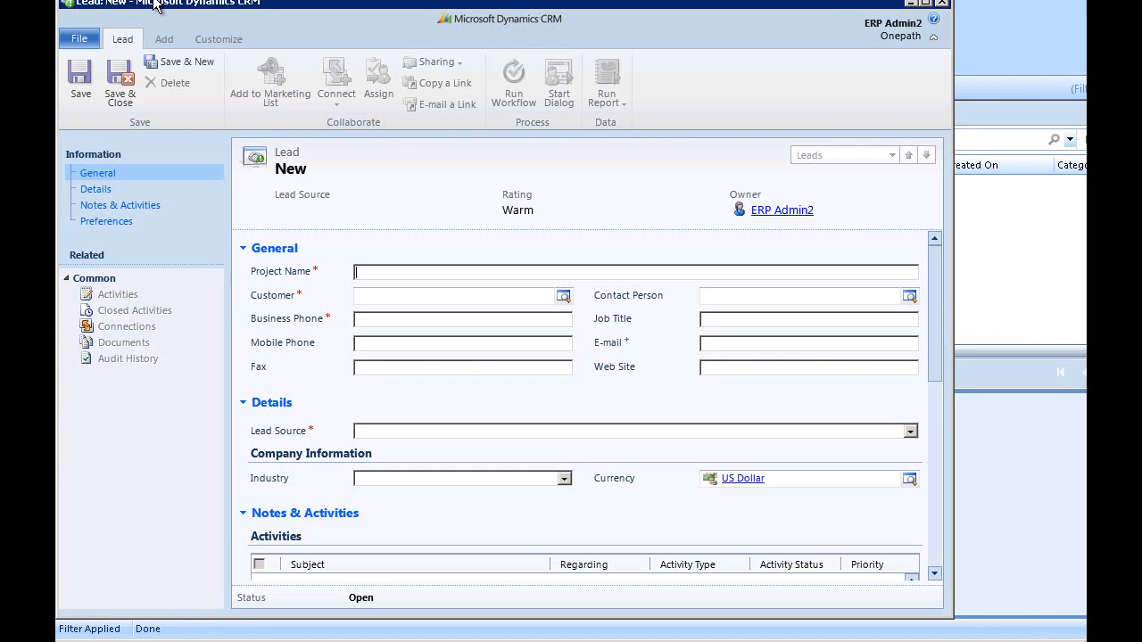
drag(155, 4, 268, 9)
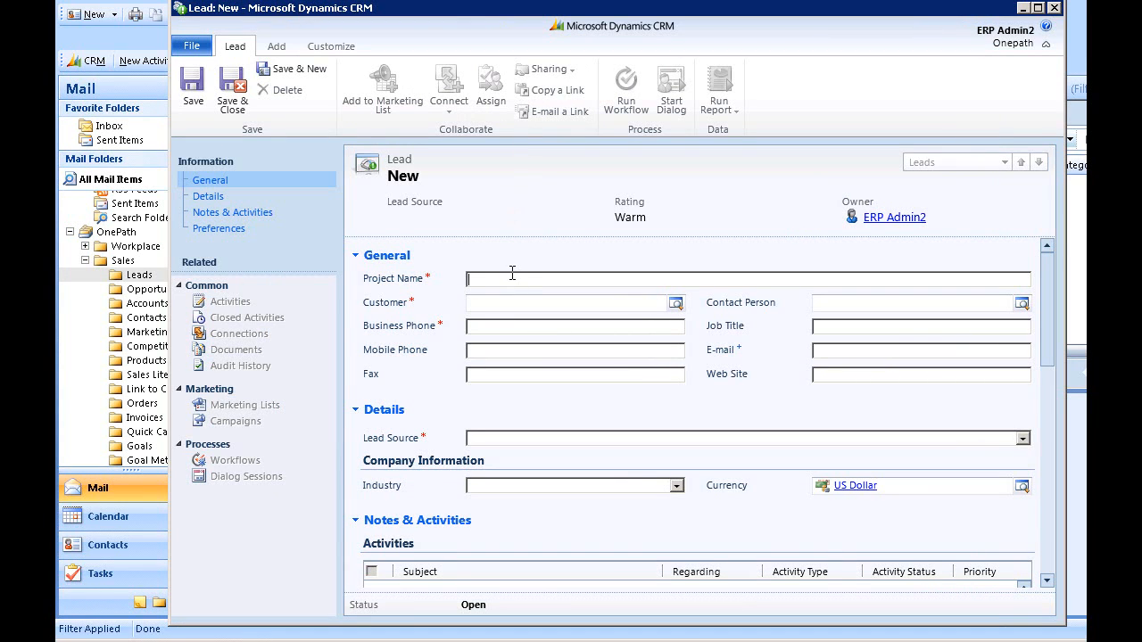
text(New Test Lead)
Look up "test" among the accounts and set TEST Account as the lead's customer
click(675, 302)
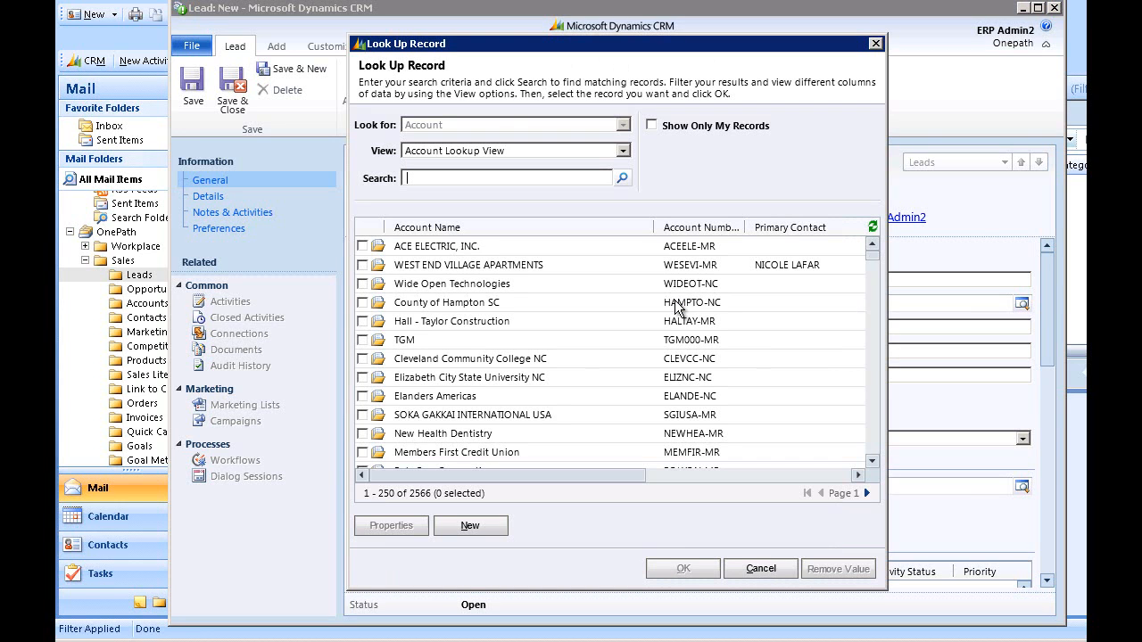
text(test)
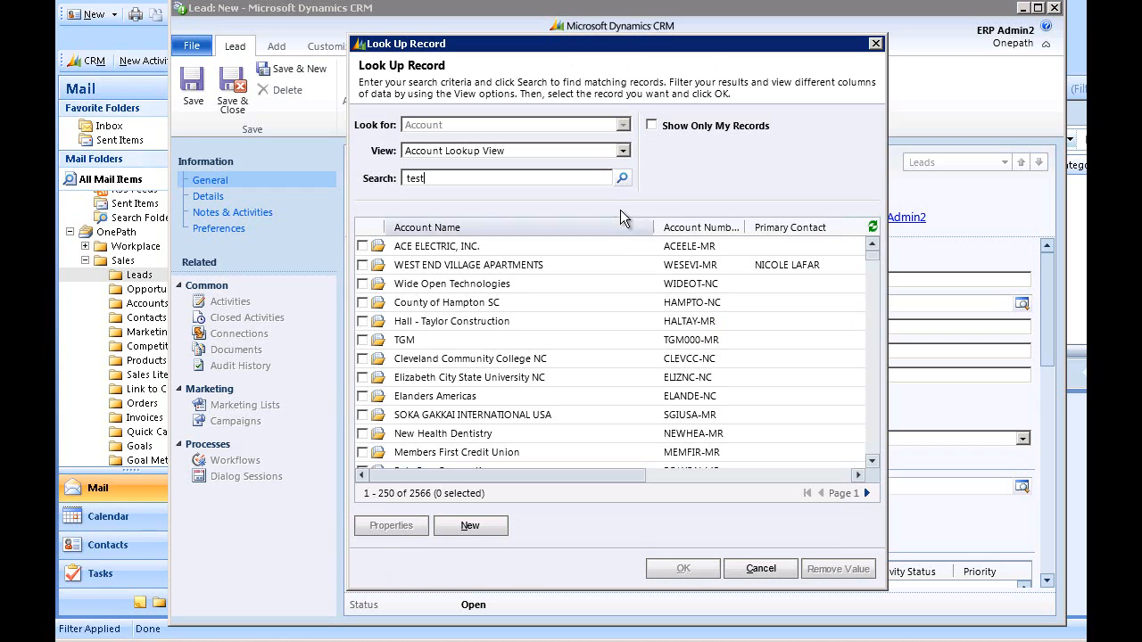
click(622, 179)
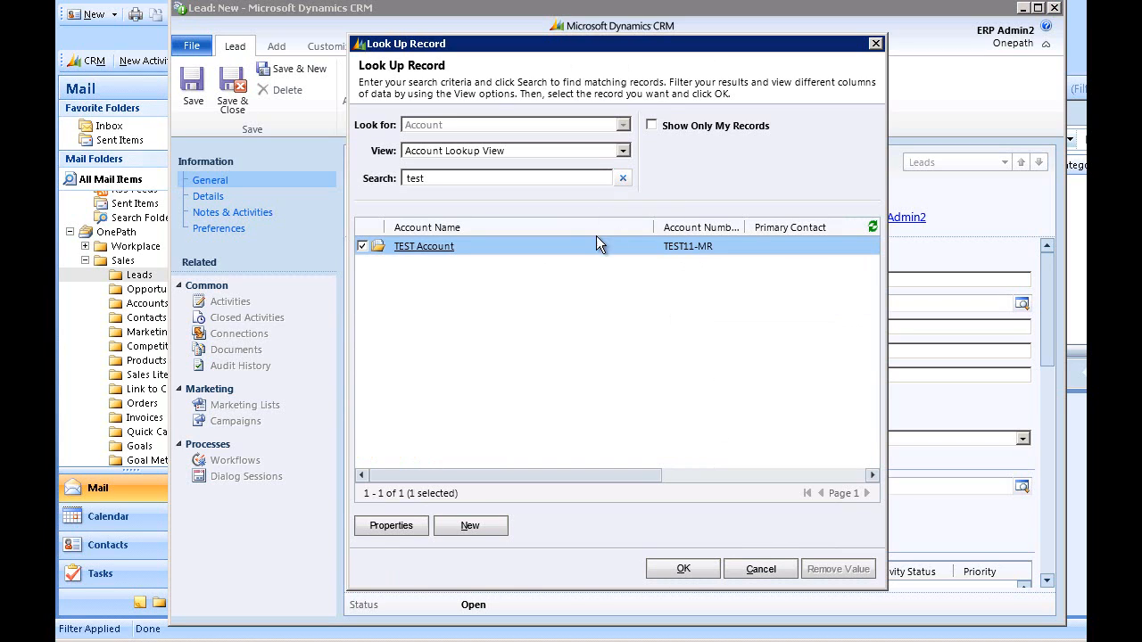
click(680, 570)
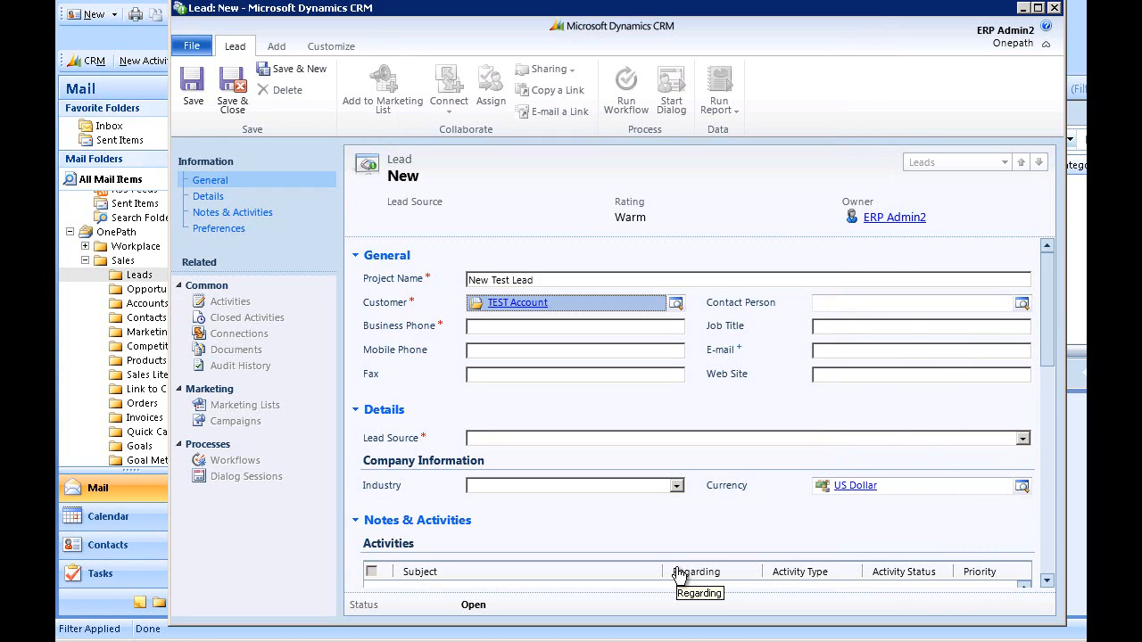
Set the lead's contact person to "test 1 contact" from the contact lookup
click(1021, 304)
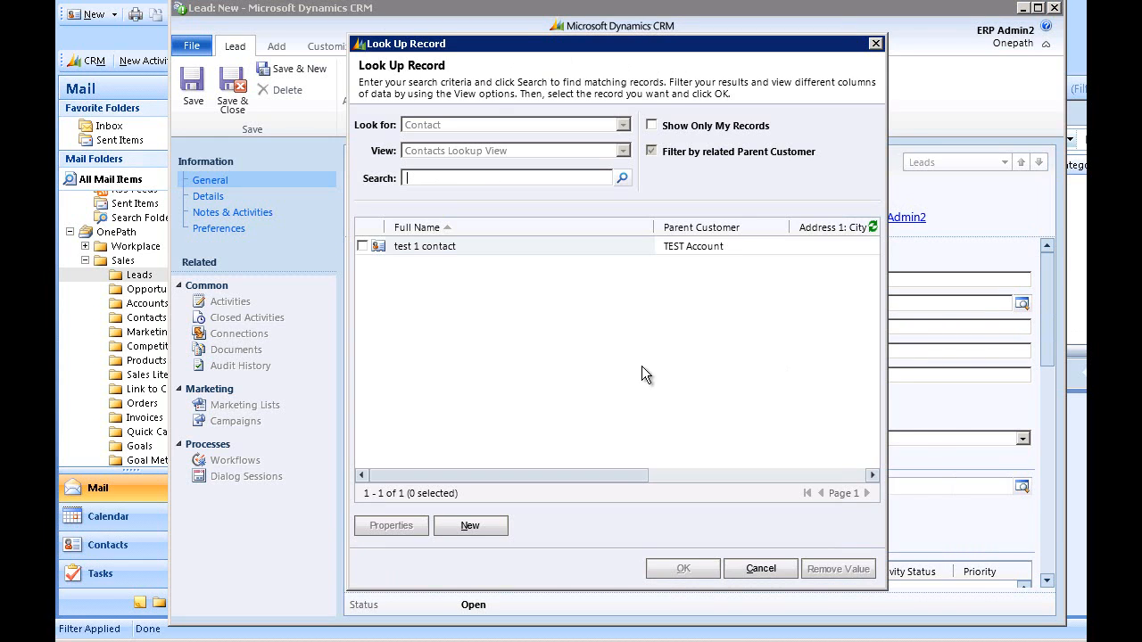
click(506, 251)
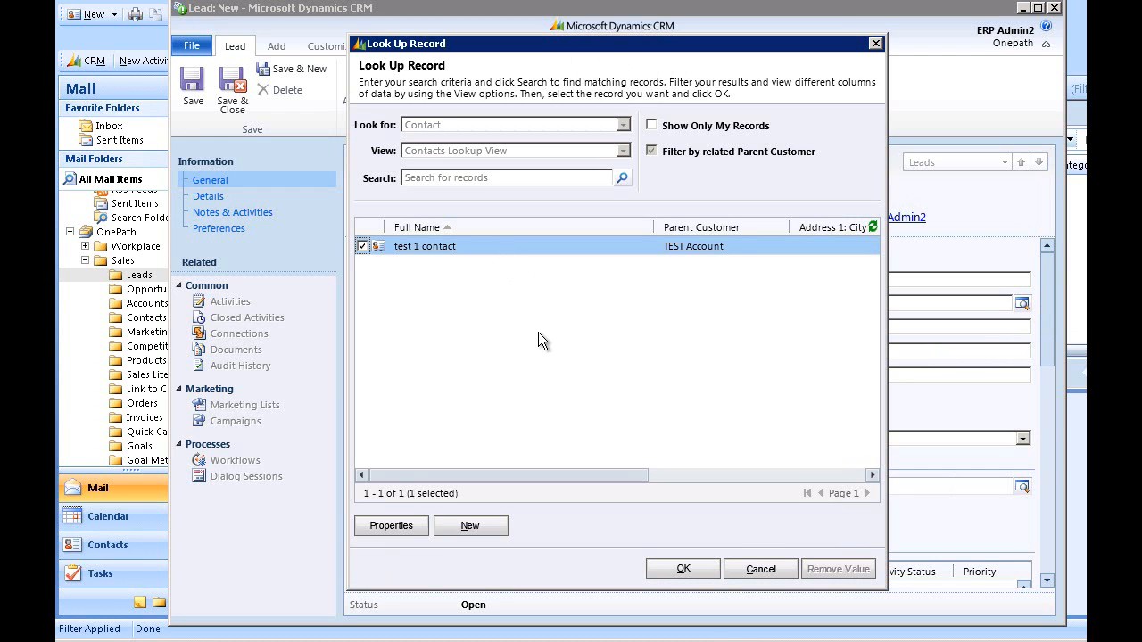
click(682, 567)
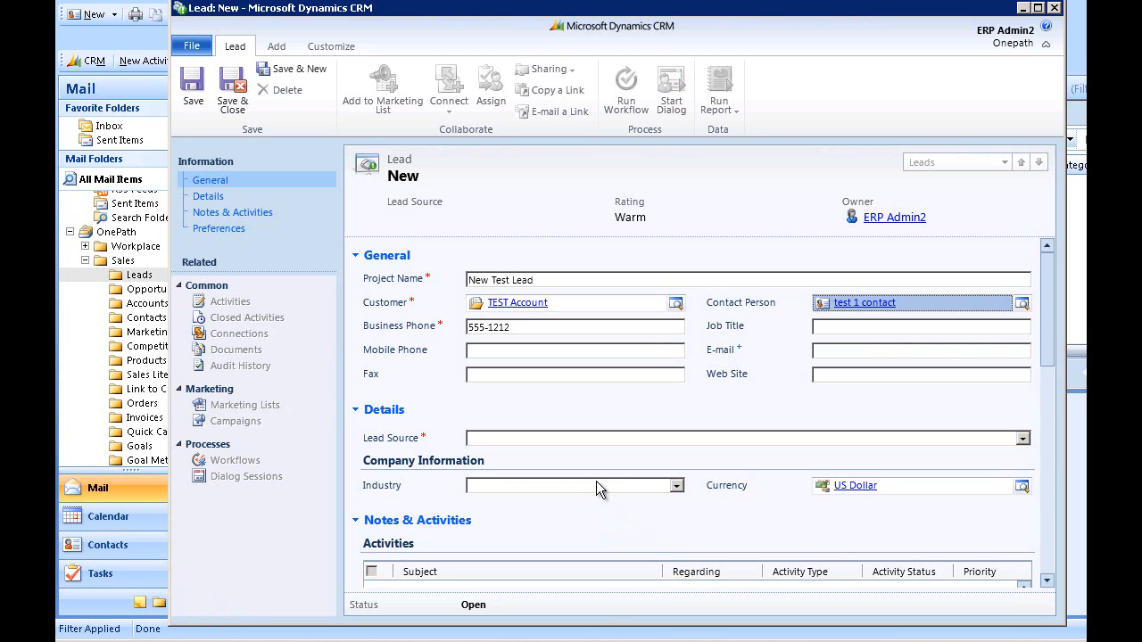
Set the lead source to Cisco Referral
click(840, 352)
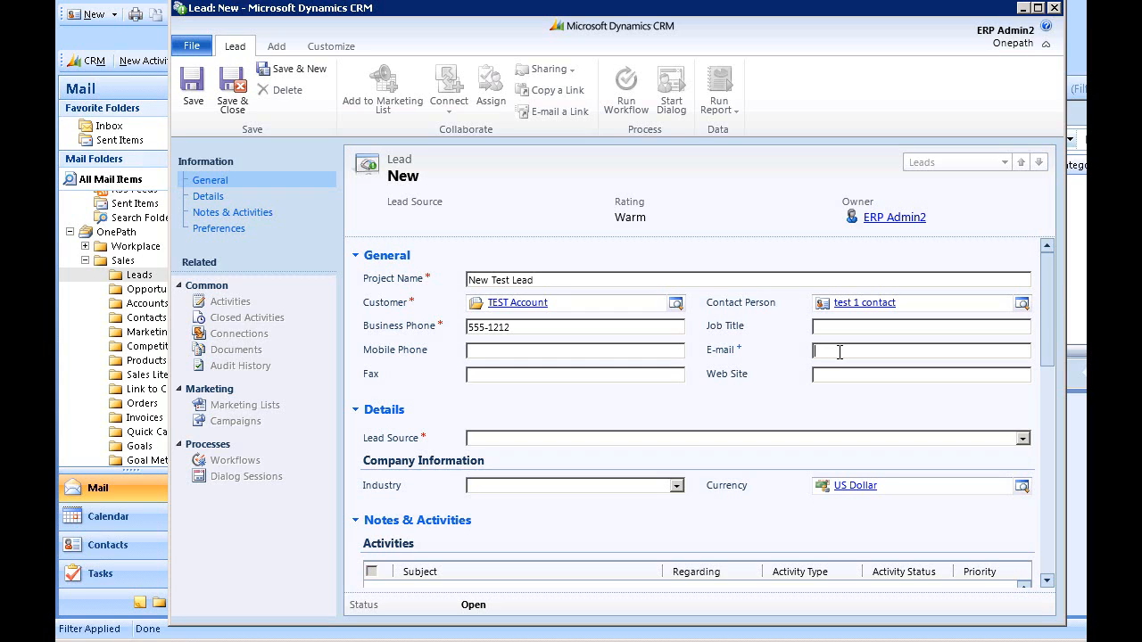
click(1024, 438)
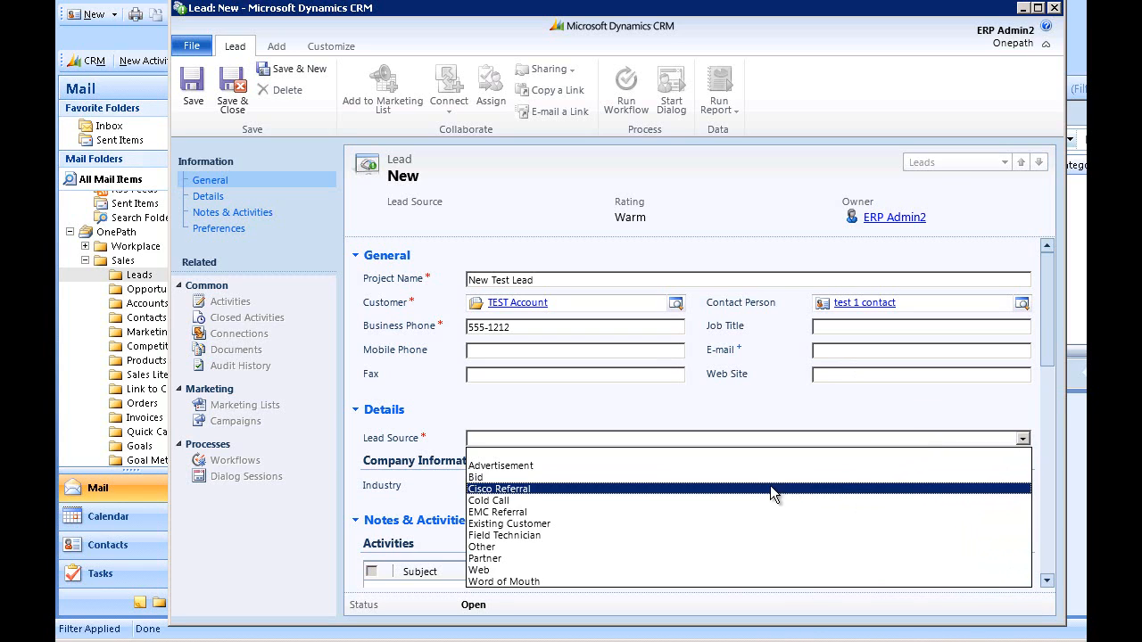
click(722, 489)
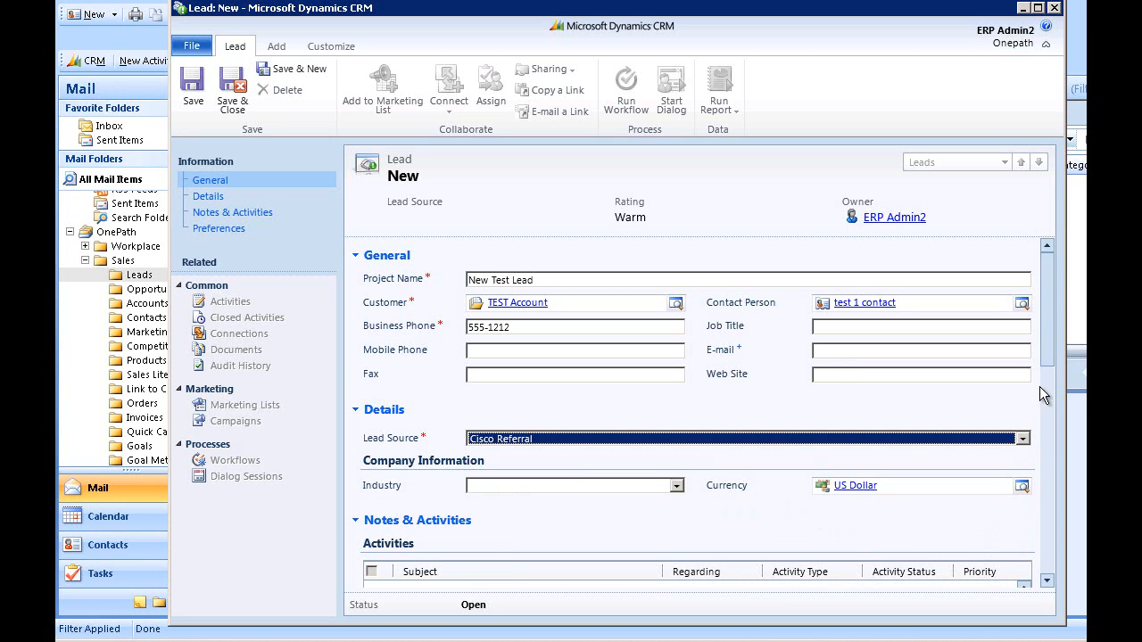
Save the new lead and close its form
scroll(1042, 395, down, 2)
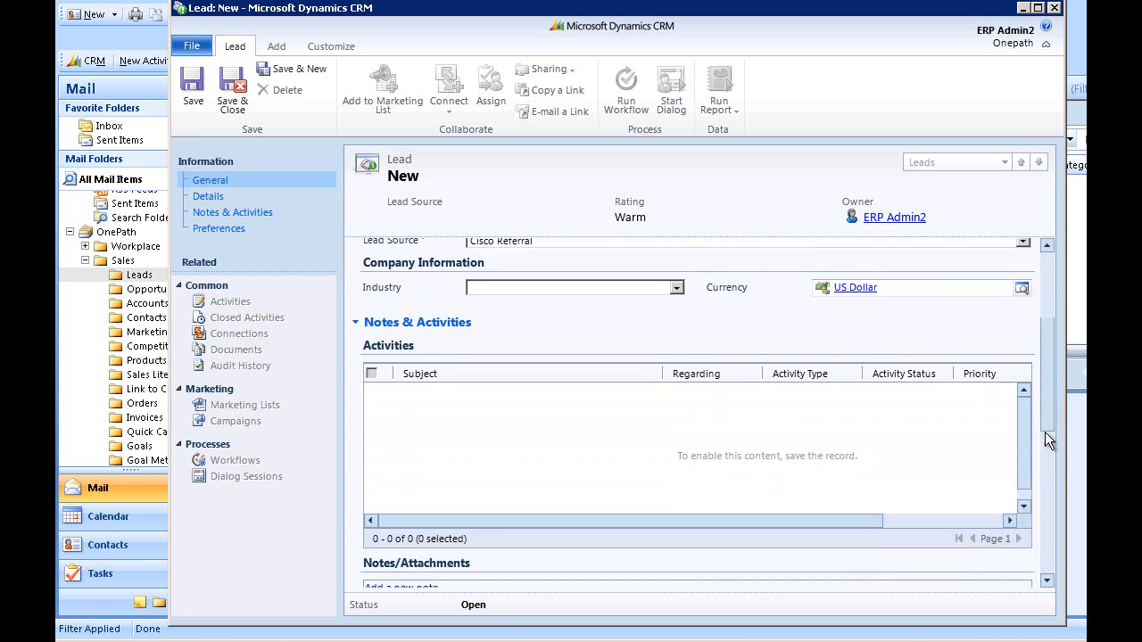
drag(1045, 432, 1010, 358)
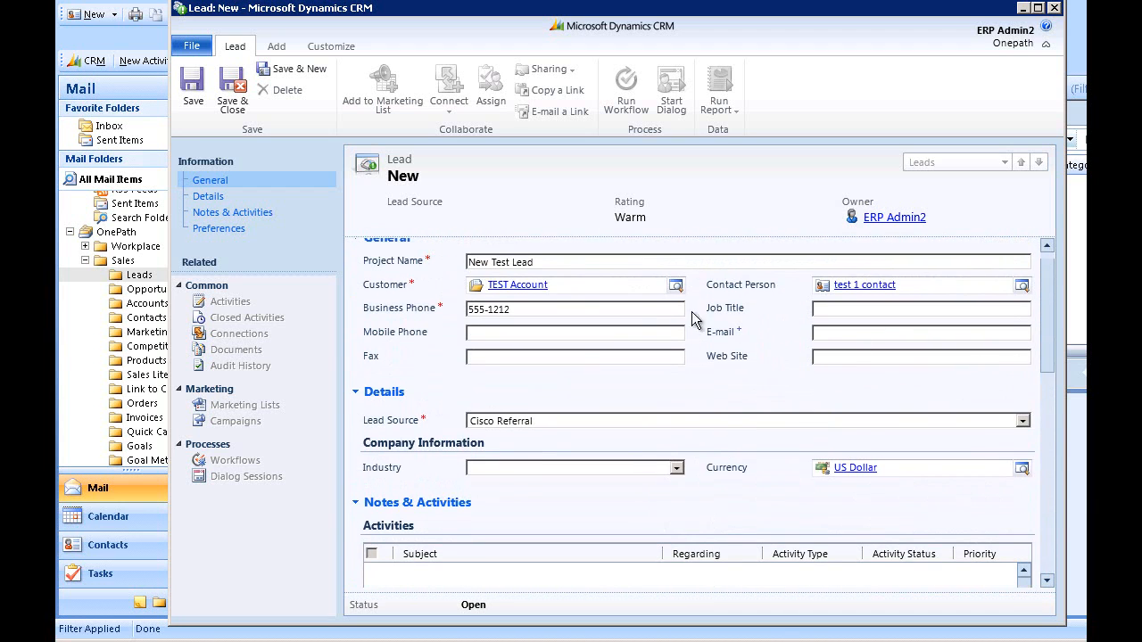
click(188, 104)
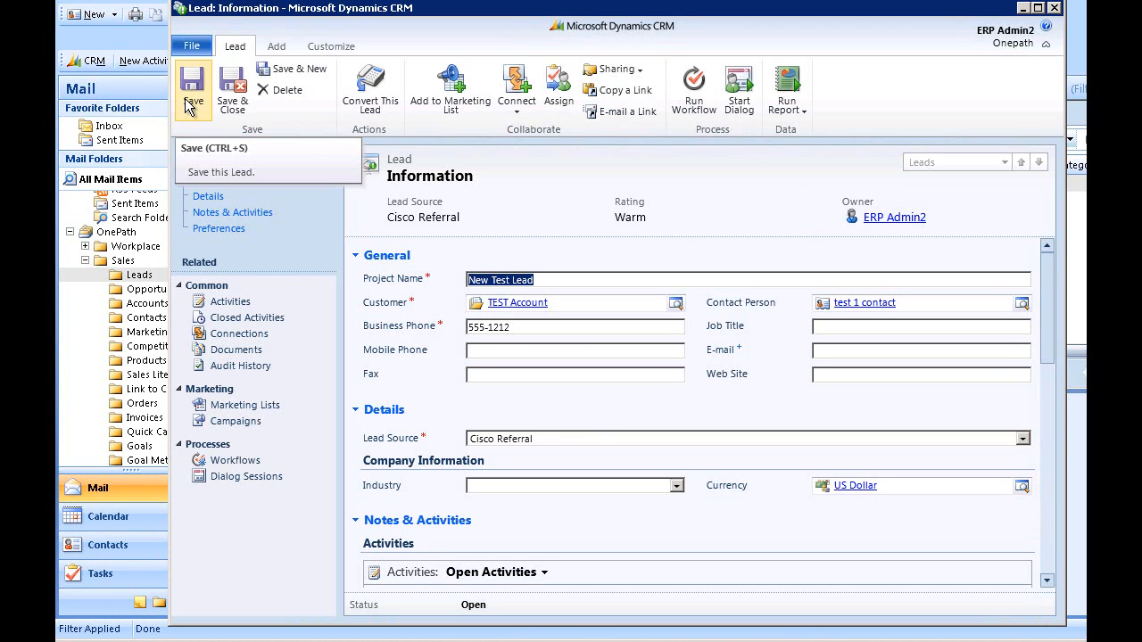
click(1055, 9)
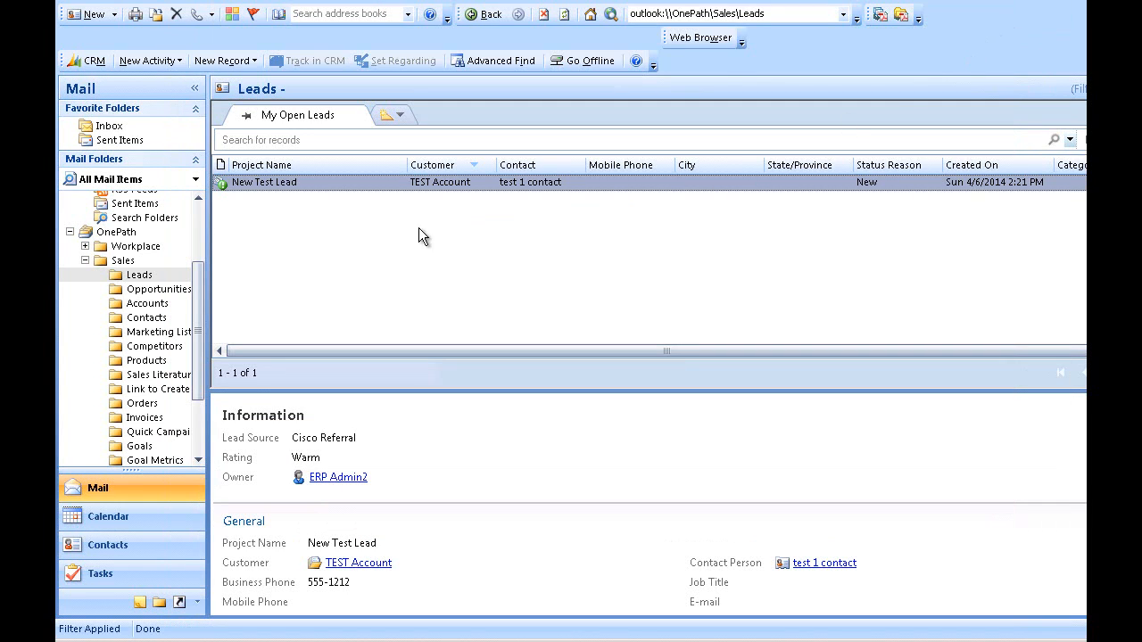
Show the Active Accounts view of the Sales accounts and search it for "123 company"
click(165, 304)
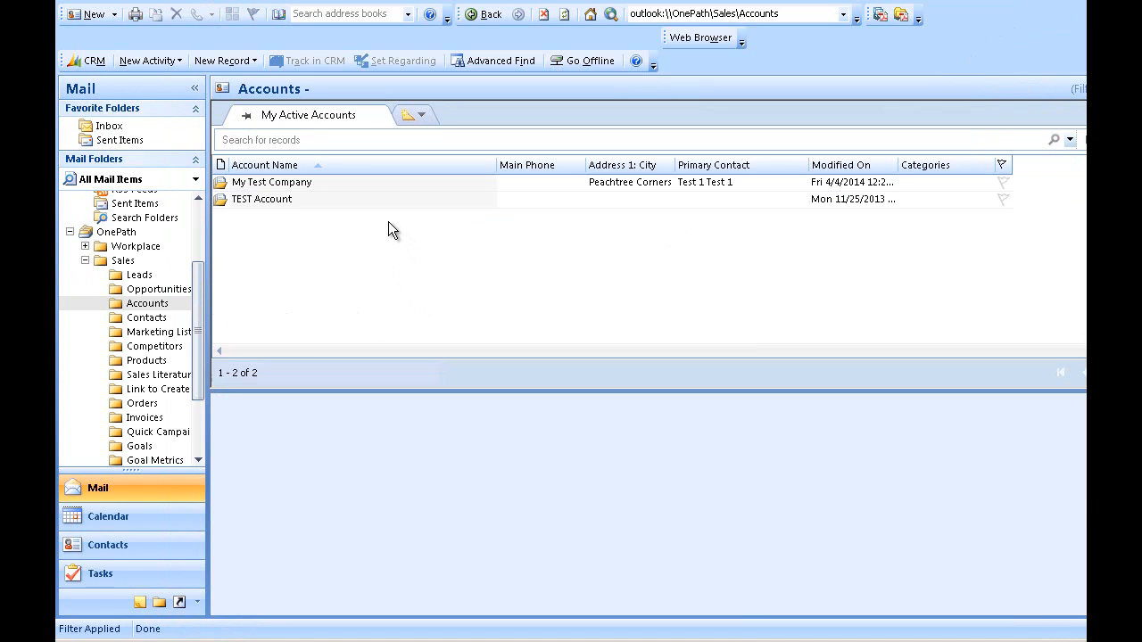
click(412, 137)
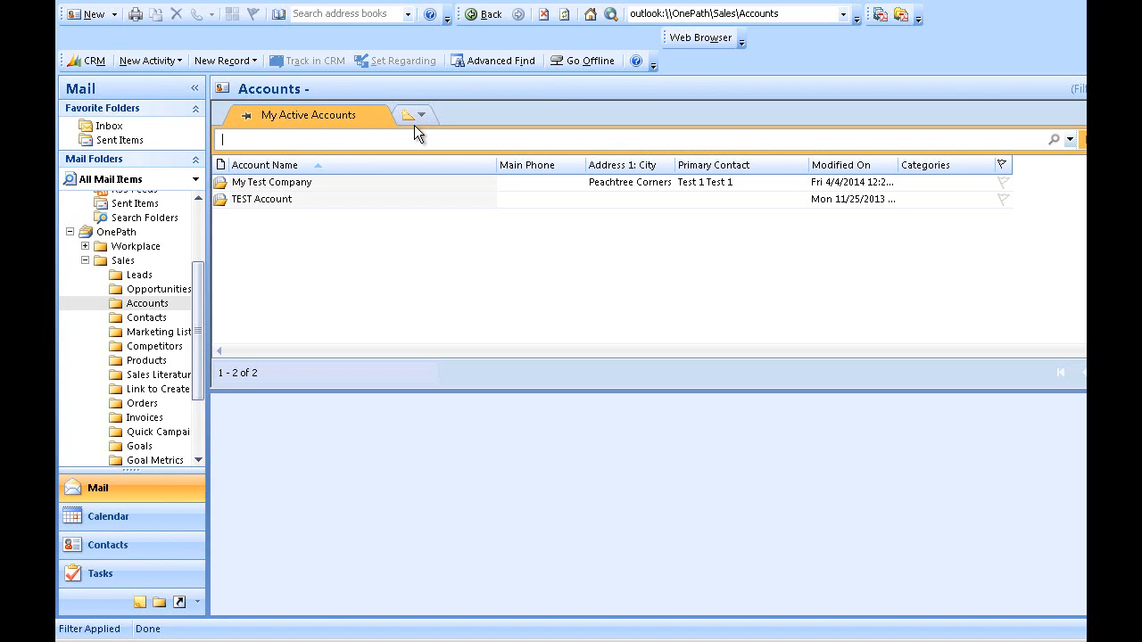
click(419, 115)
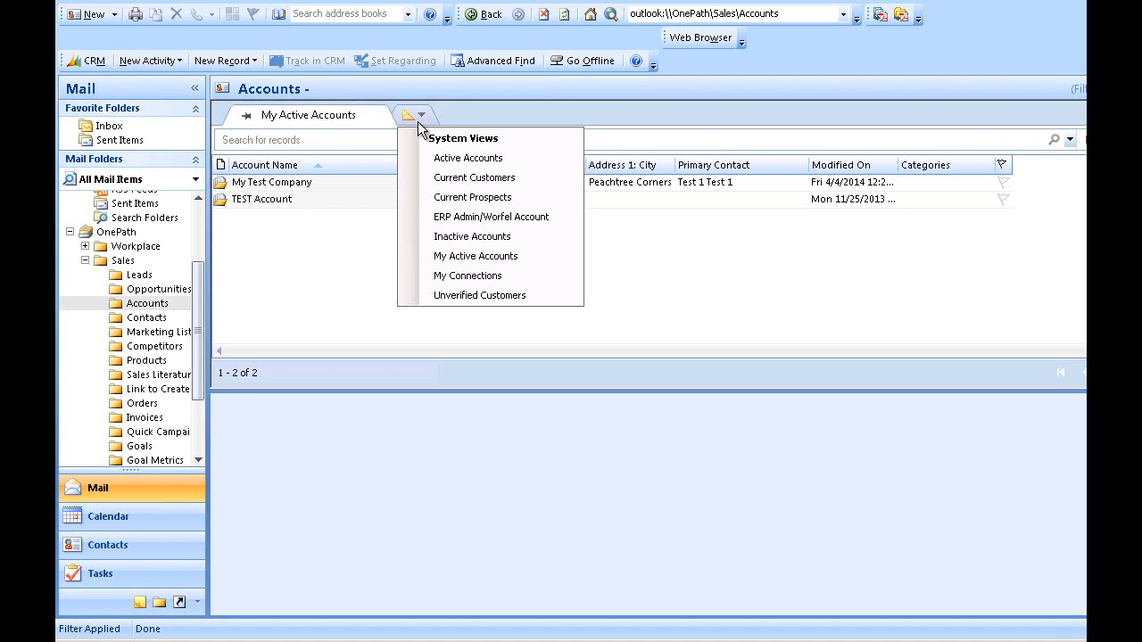
click(436, 157)
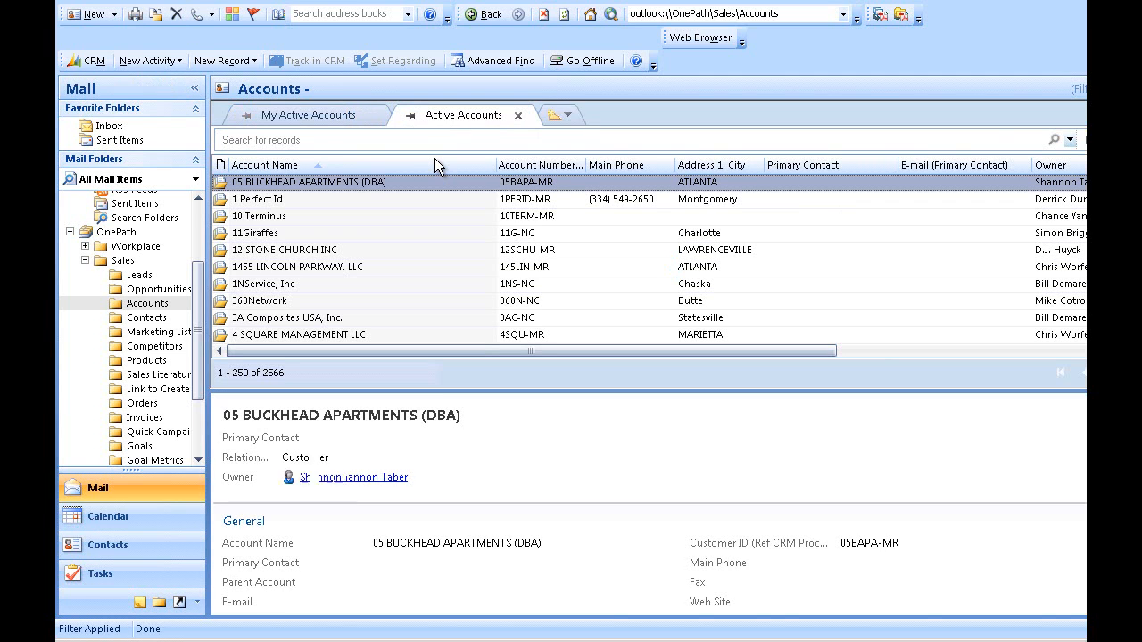
click(436, 140)
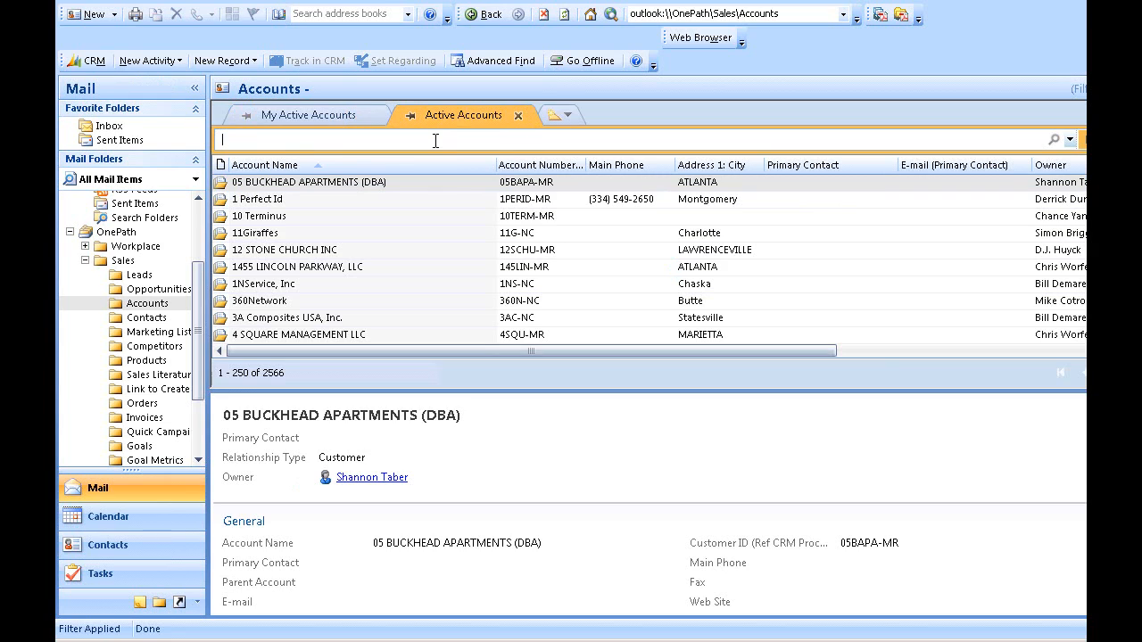
text(123 company)
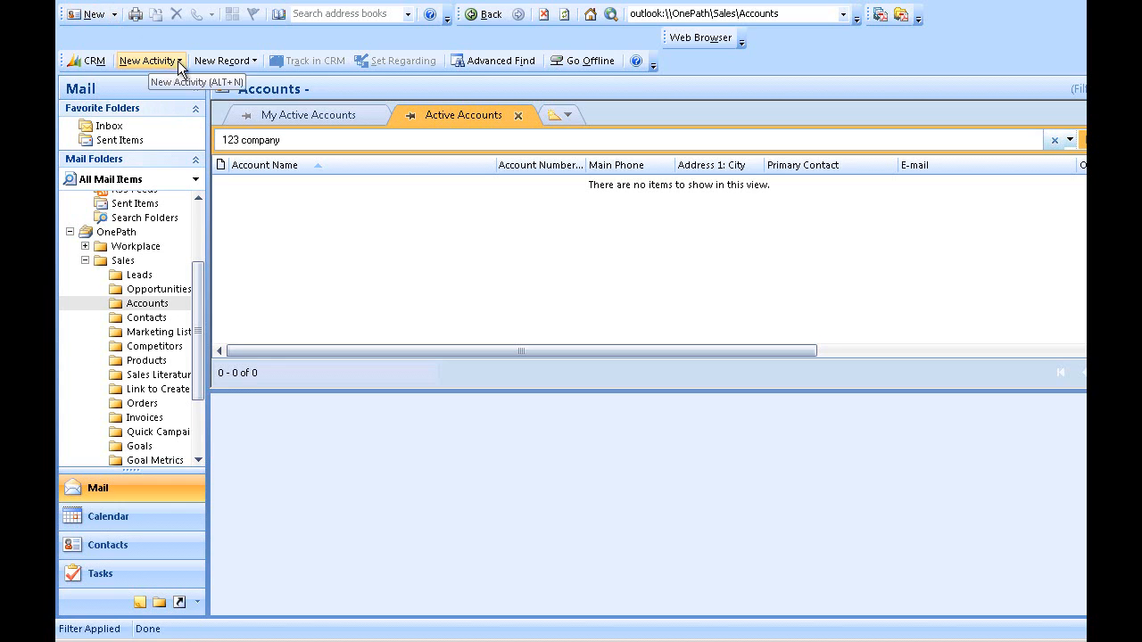
Create a new account record named "123 Company" and enter its customer ID
click(248, 60)
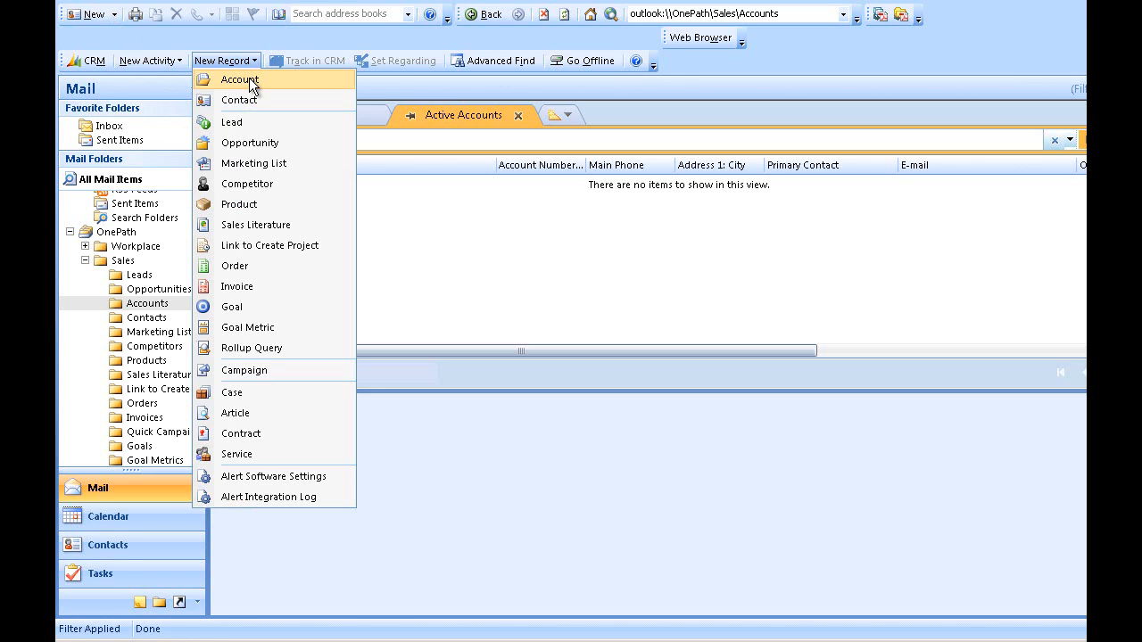
click(239, 79)
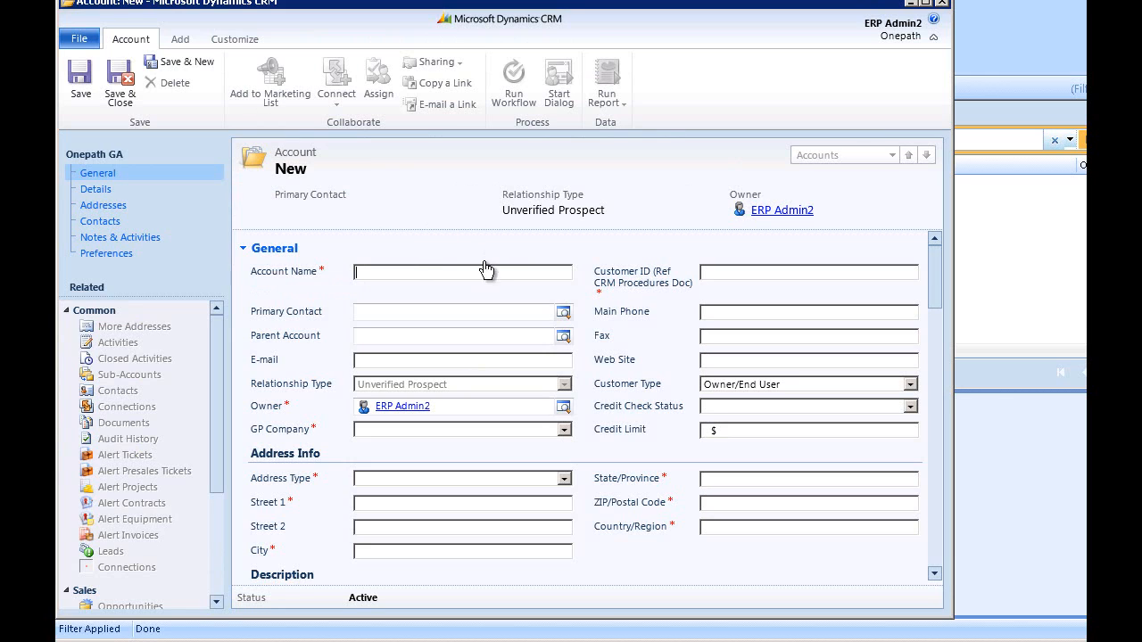
text(123 Company)
text(123)
text(CO)
text(M-)
text(MR)
Set the account's GP company to Onepath-GA and its address type to Primary
click(564, 431)
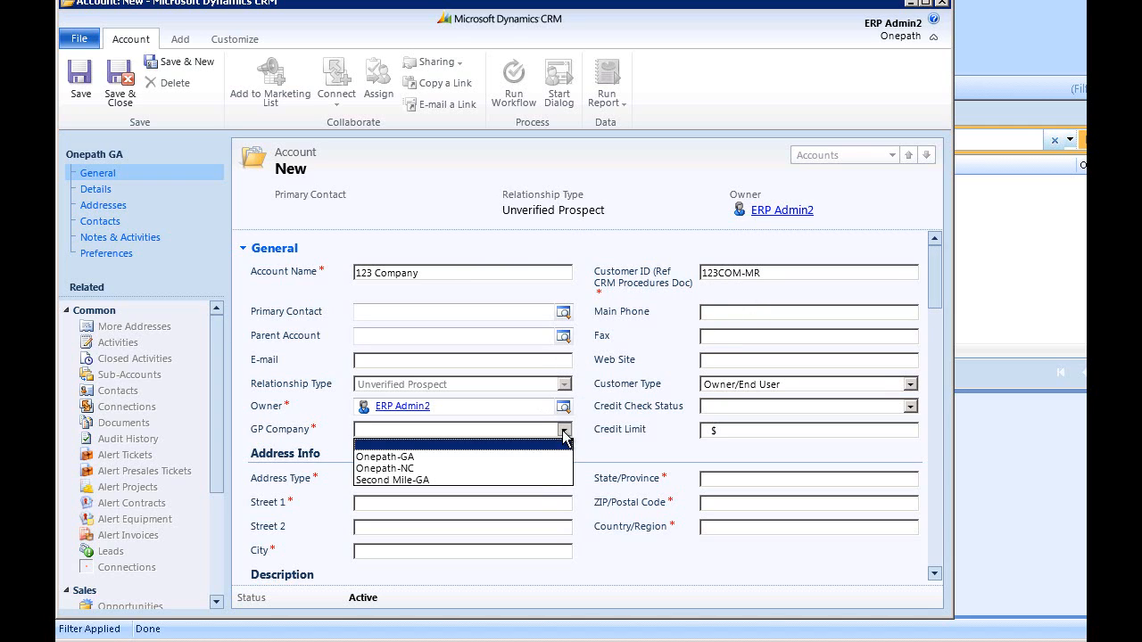
click(558, 457)
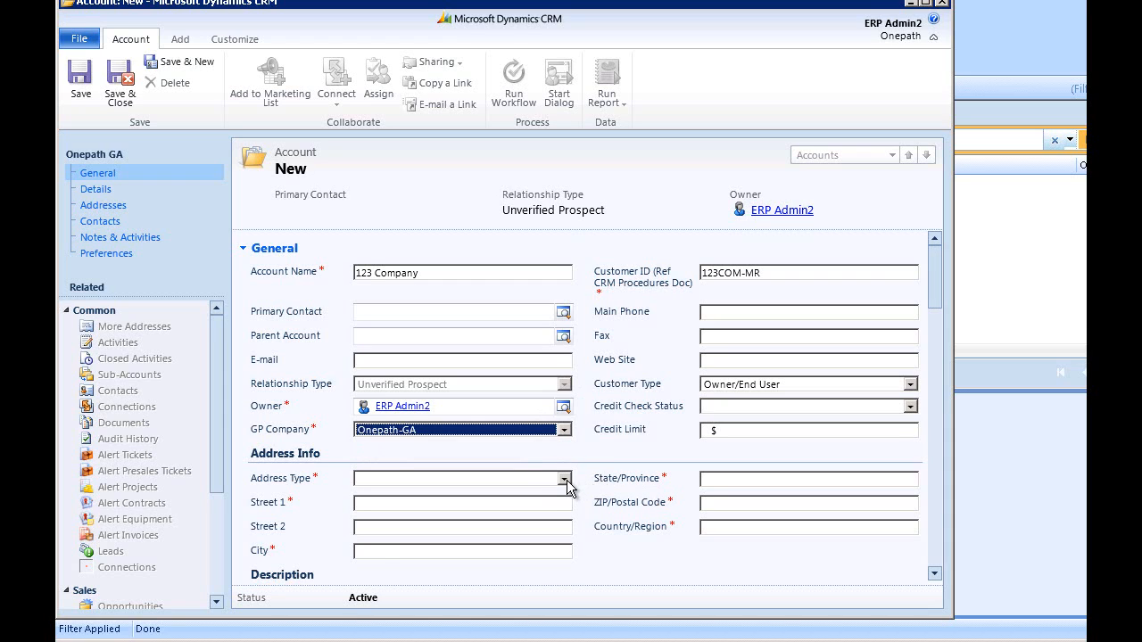
click(564, 478)
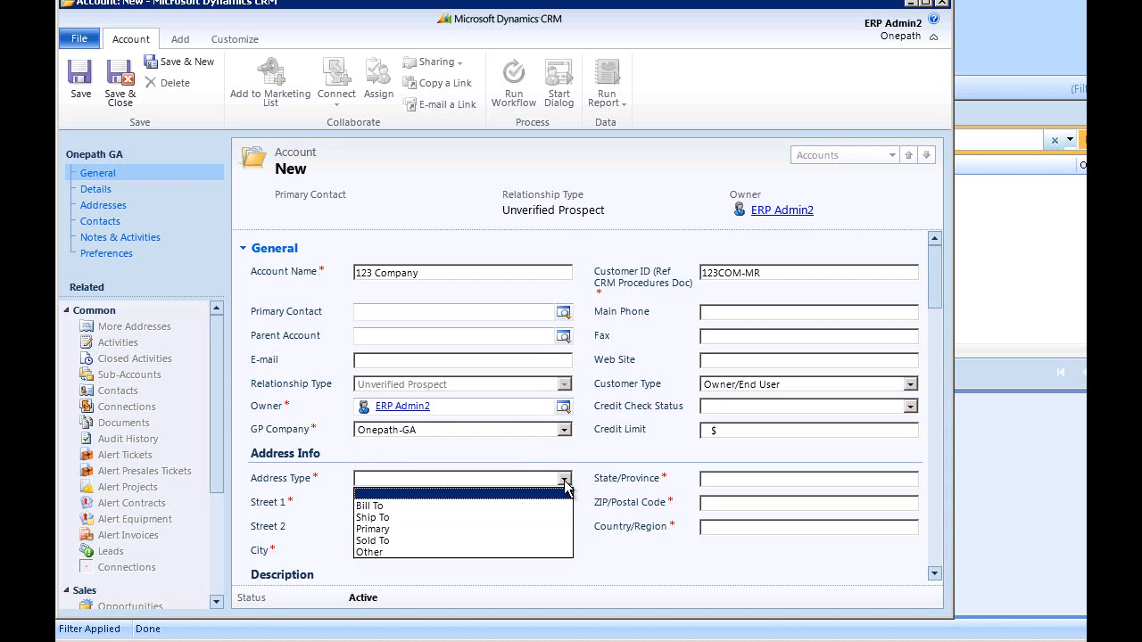
click(523, 530)
Fill in the account's street, city, state, ZIP code and country
click(505, 505)
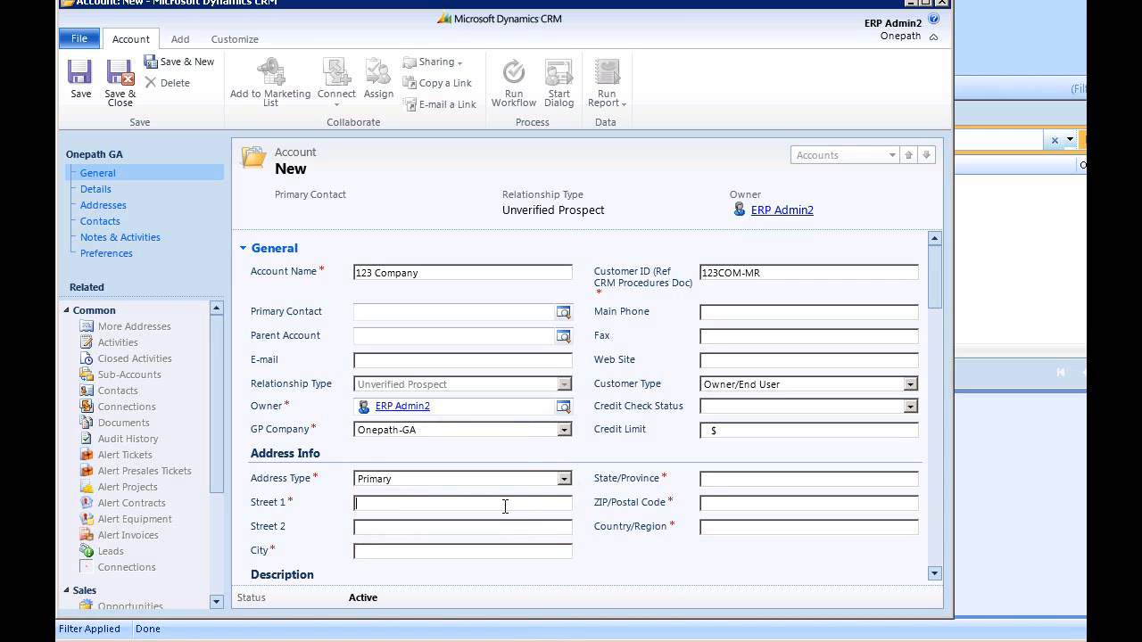
text(123 S)
text(treet)
text(Atlanta)
text(GA)
text(300)
text(00)
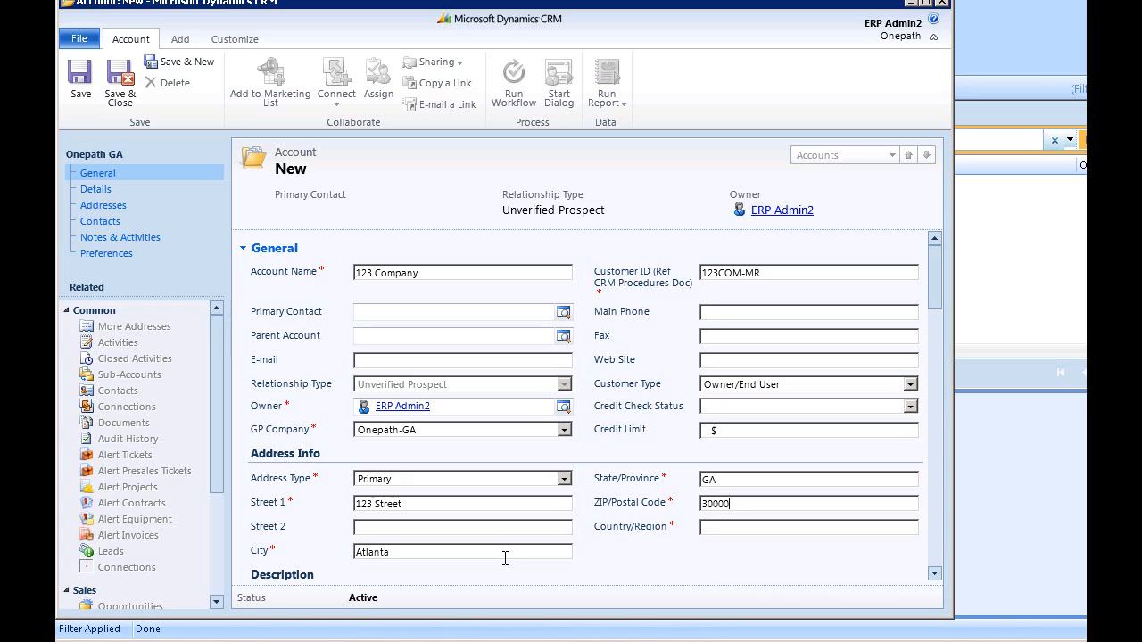
text(US)
Enter the account description "123 Company does business in the SE US." and set the industry to Corporate
drag(932, 310, 933, 340)
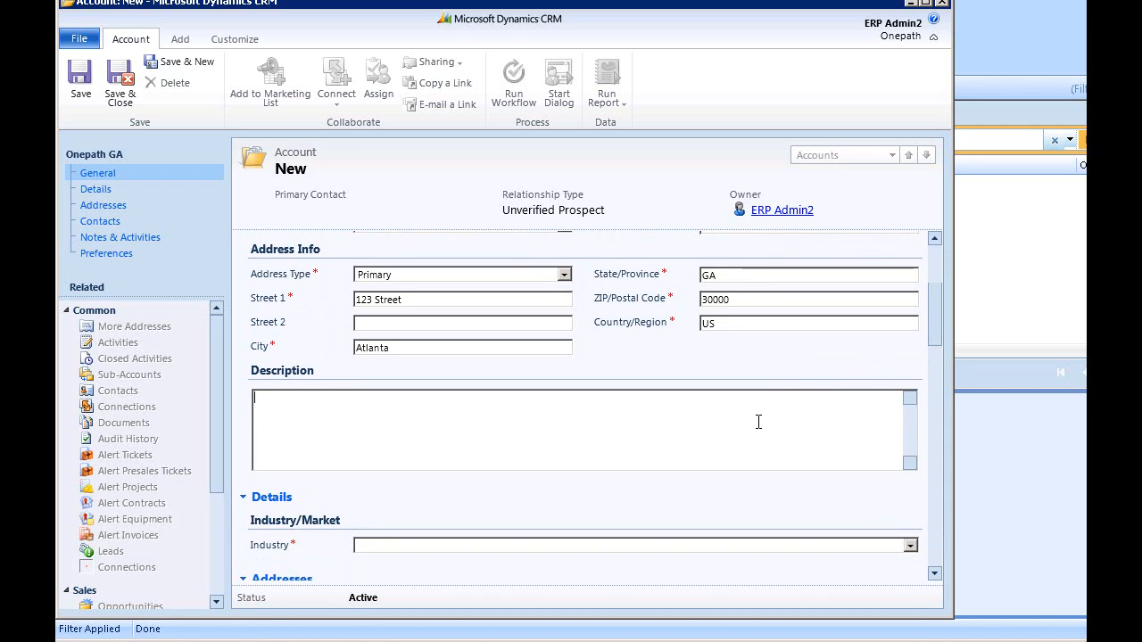
text(123 Company does)
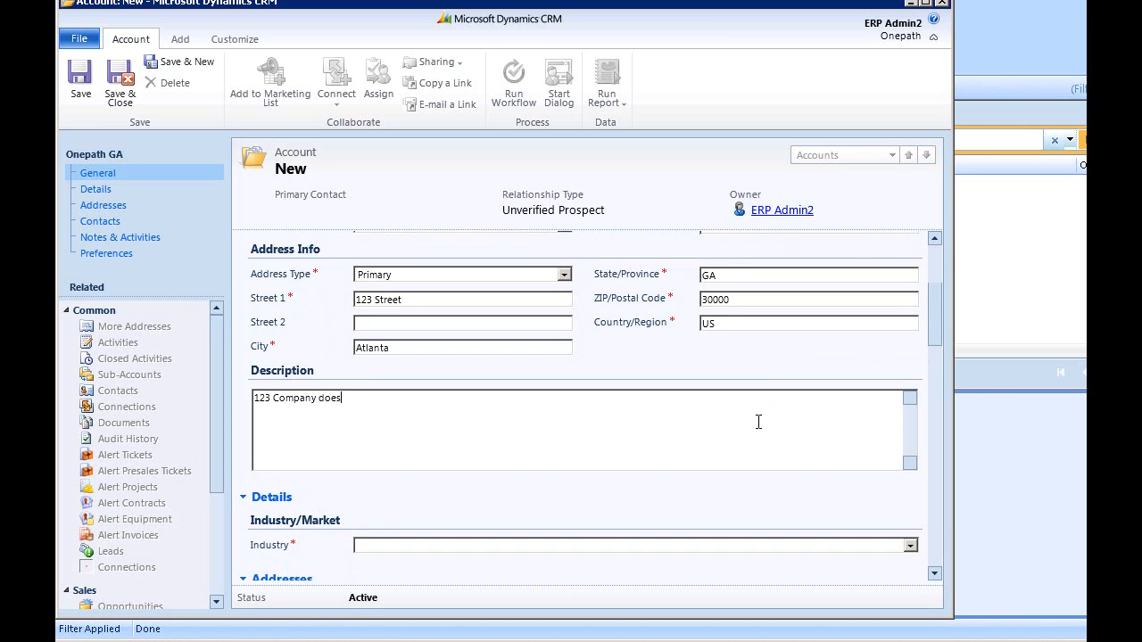
text( business in the SE US.)
click(911, 547)
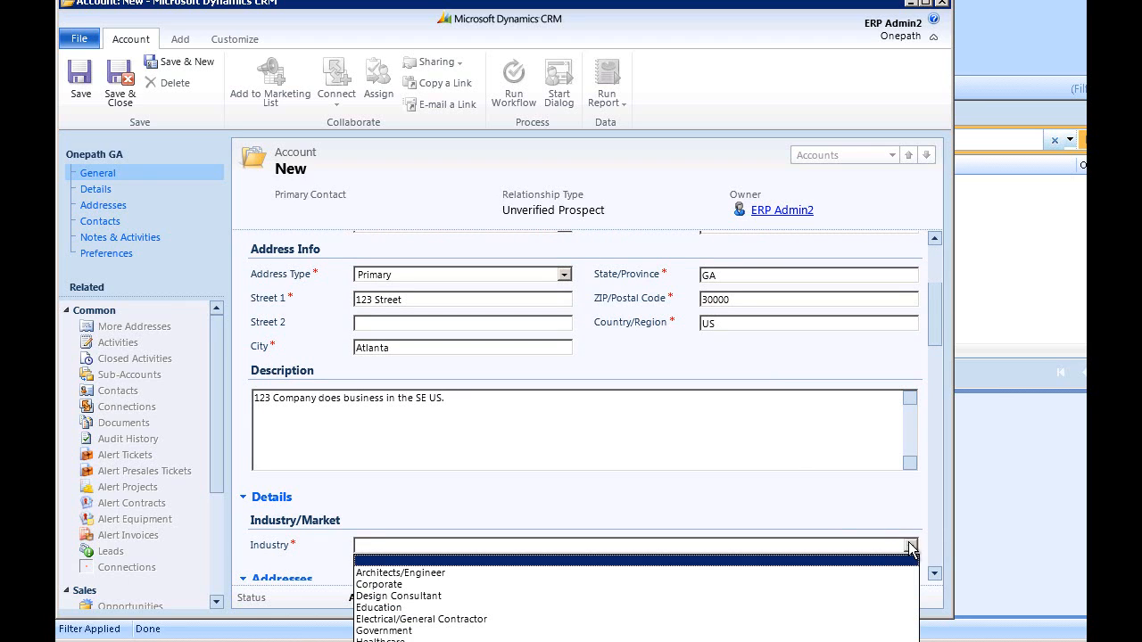
click(843, 585)
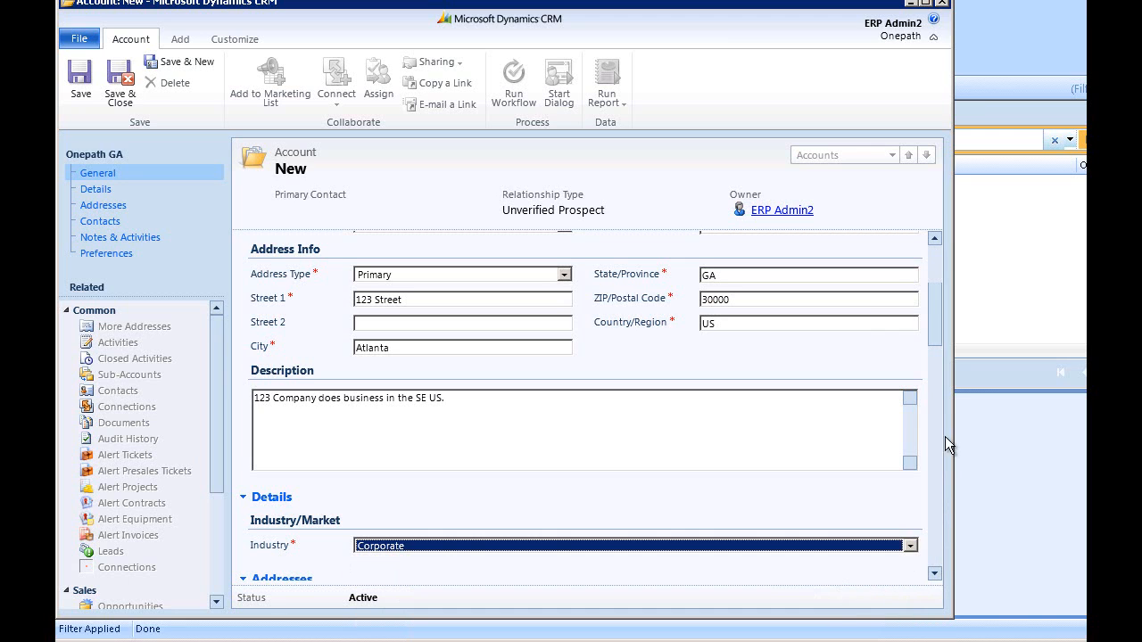
Add the note "attach files or other notes here" to the account and save the record
drag(939, 348, 935, 509)
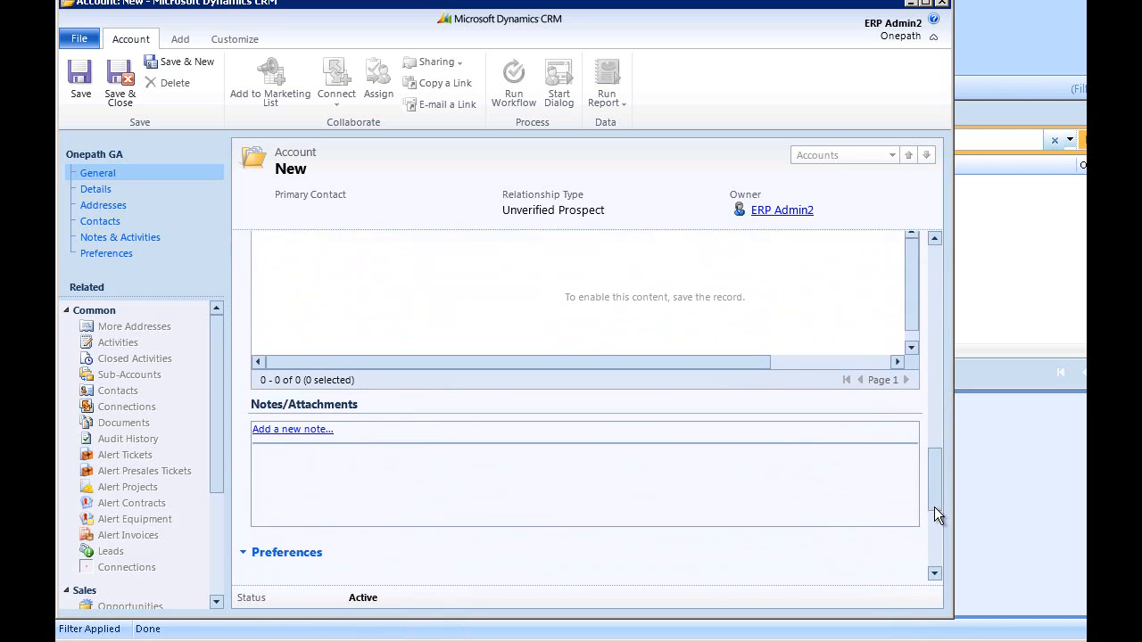
click(326, 426)
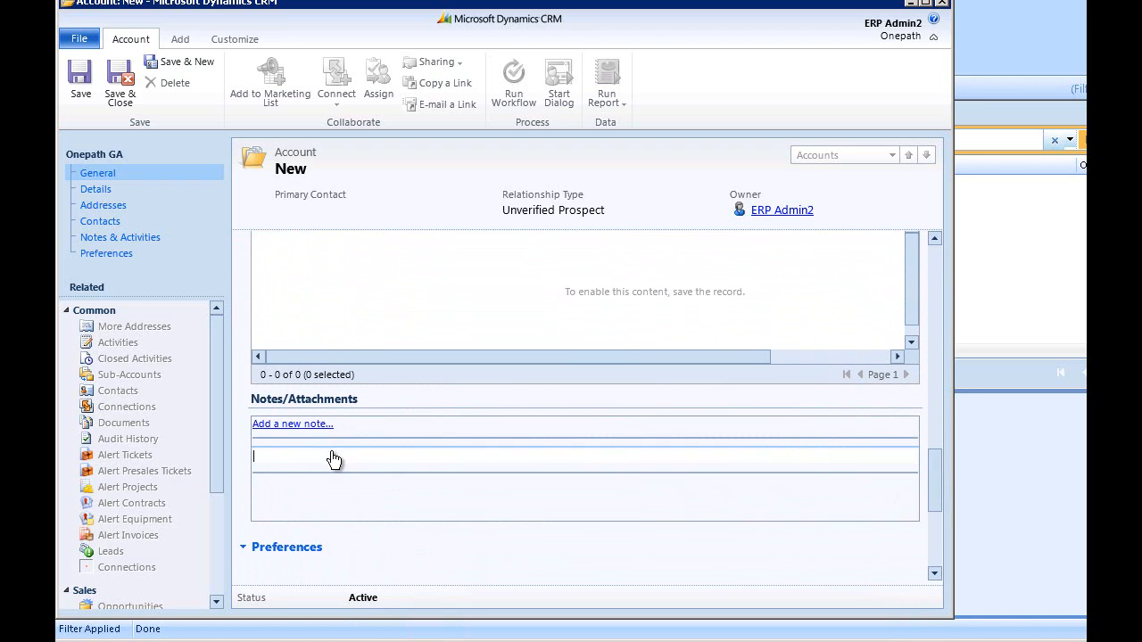
text(attach files or other notes here)
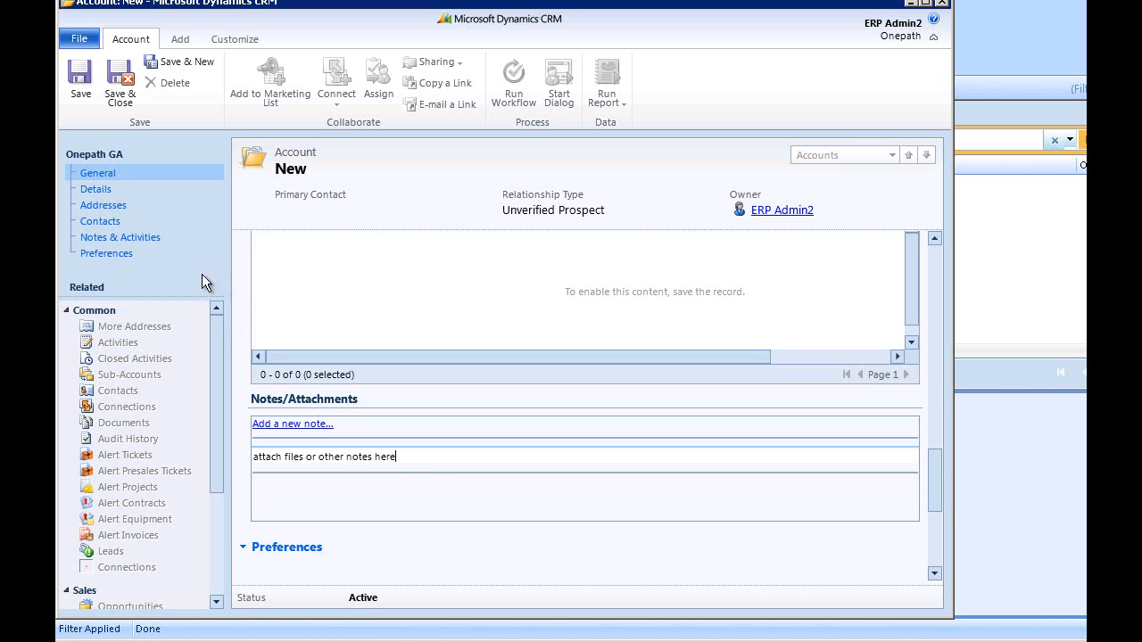
click(82, 101)
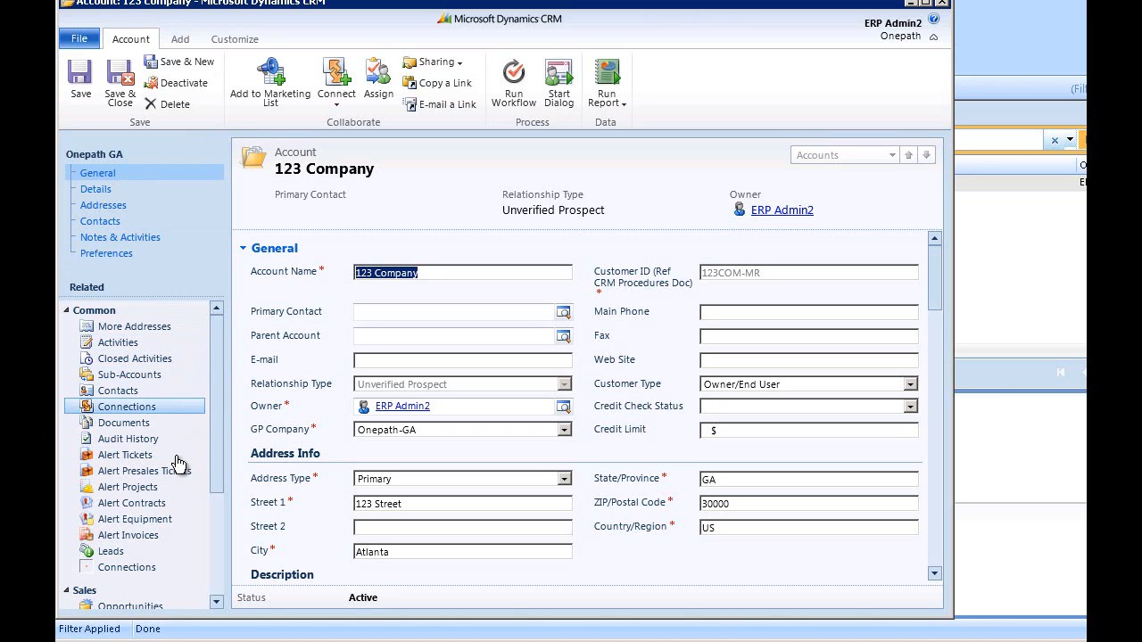
Create a new lead from the 123 Company account with the project name "Another New Lead"
click(131, 553)
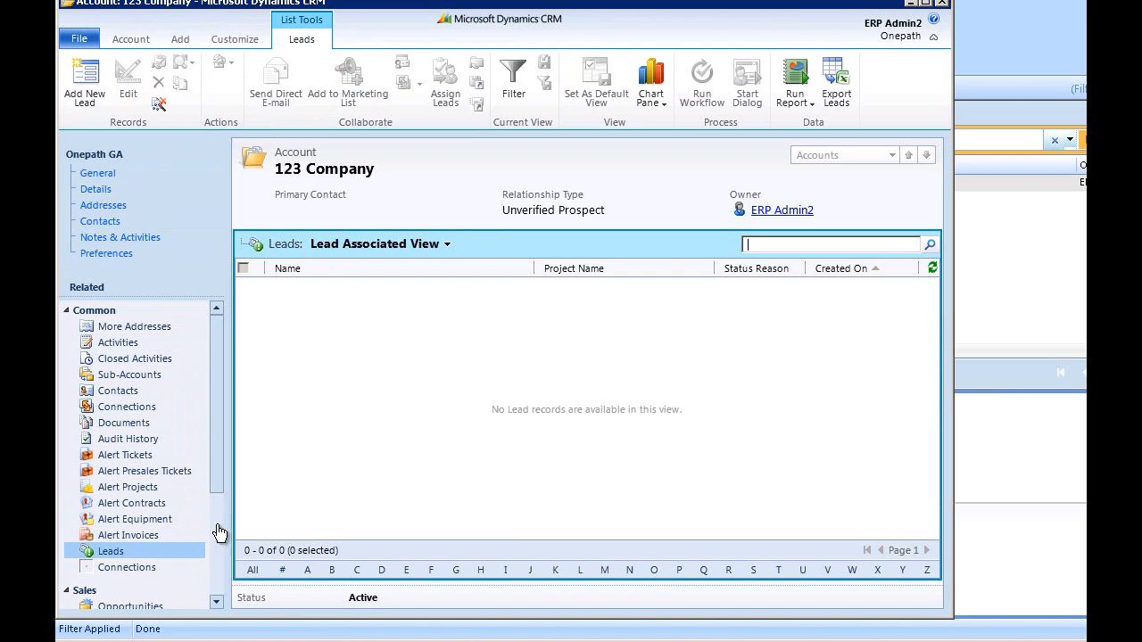
click(99, 81)
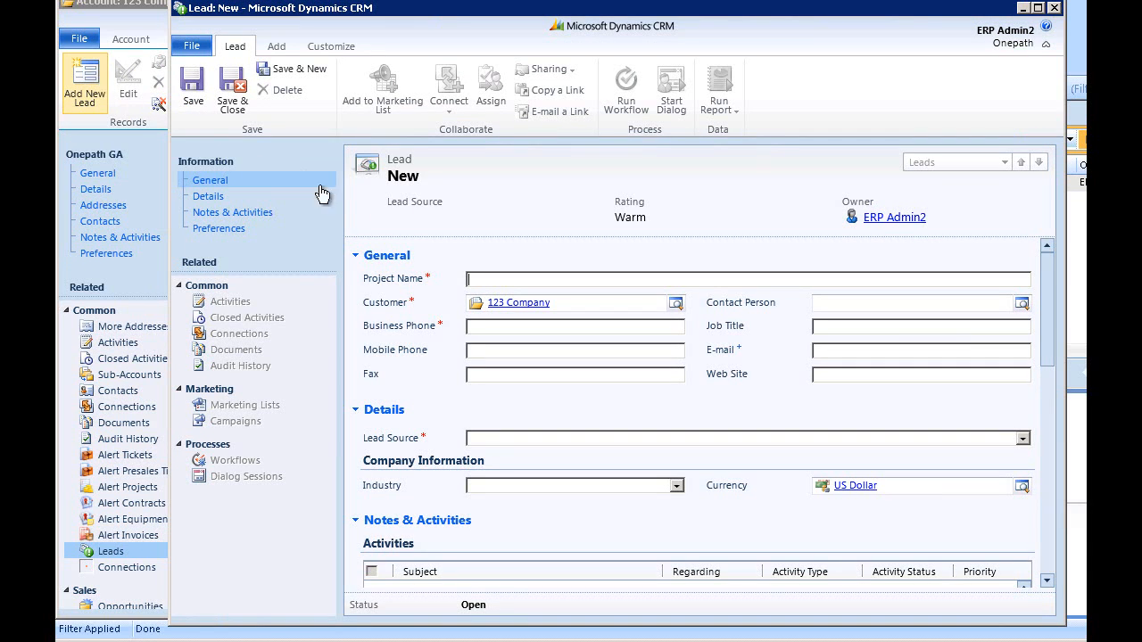
text(Another)
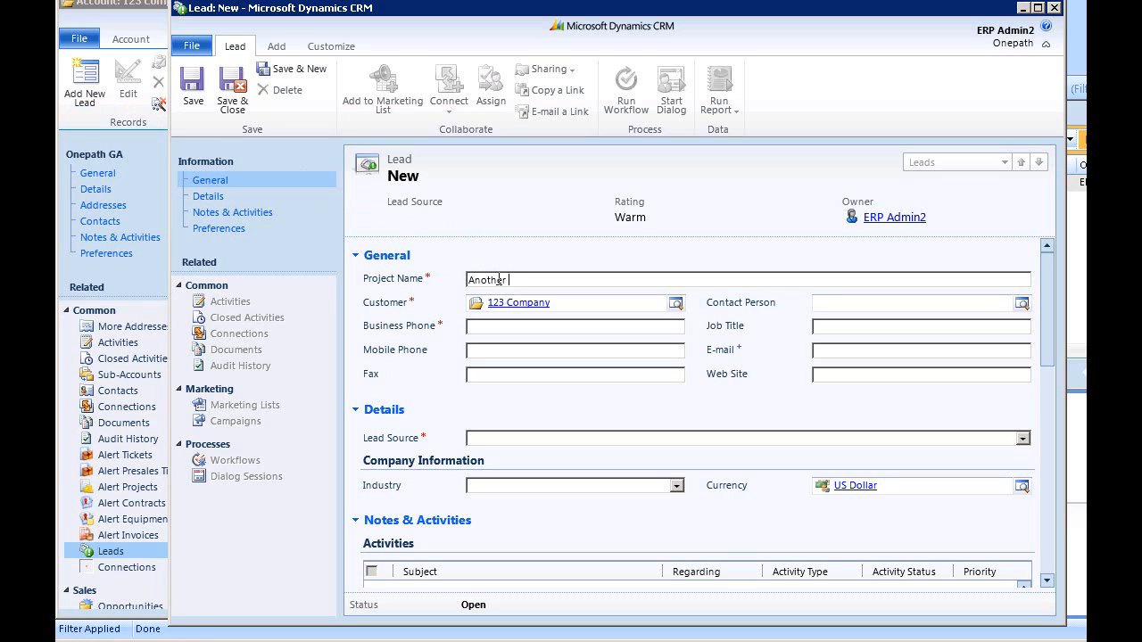
text( New Lead)
Create a new contact for the lead's contact person, entering the first and last name and 123 Company as parent customer
click(1021, 304)
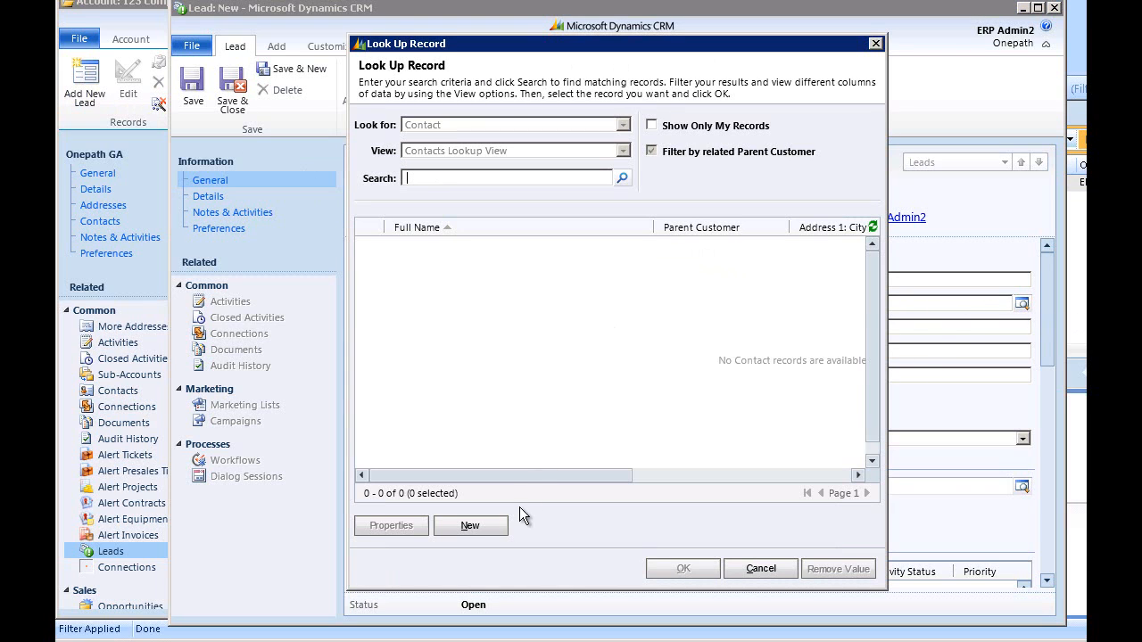
click(470, 526)
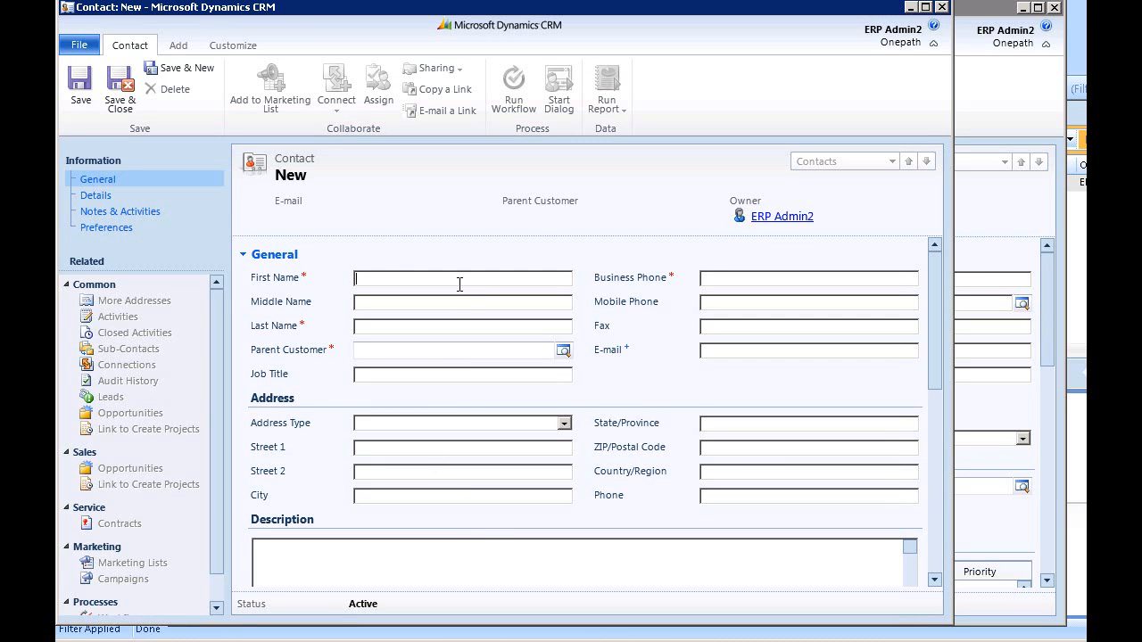
text(John)
text(Smith)
key(Tab)
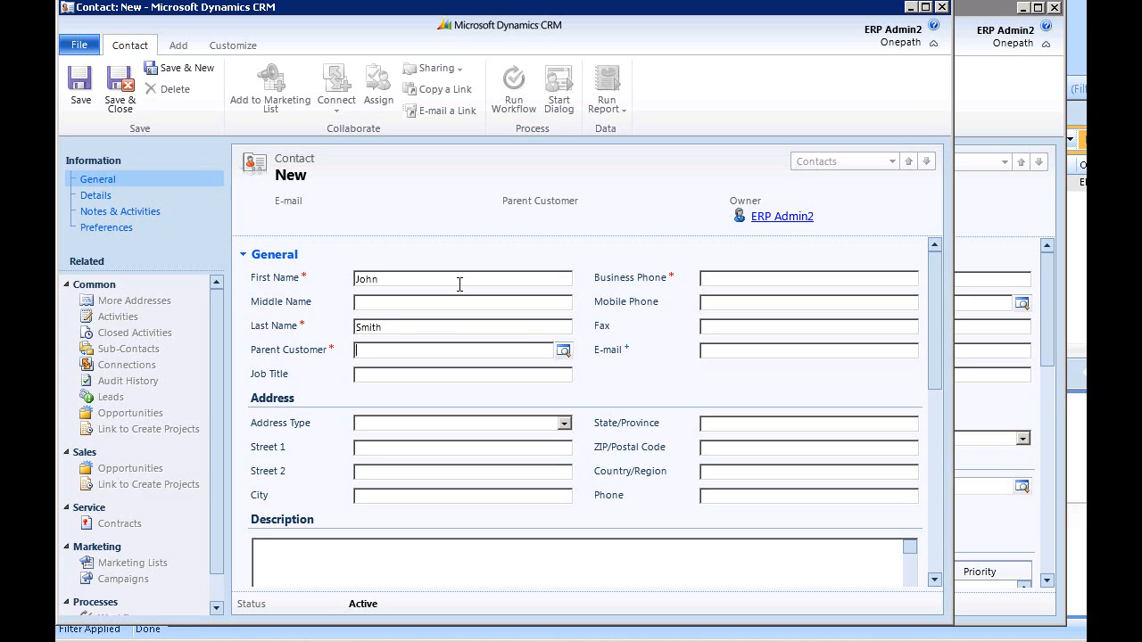
text(123)
key(Tab)
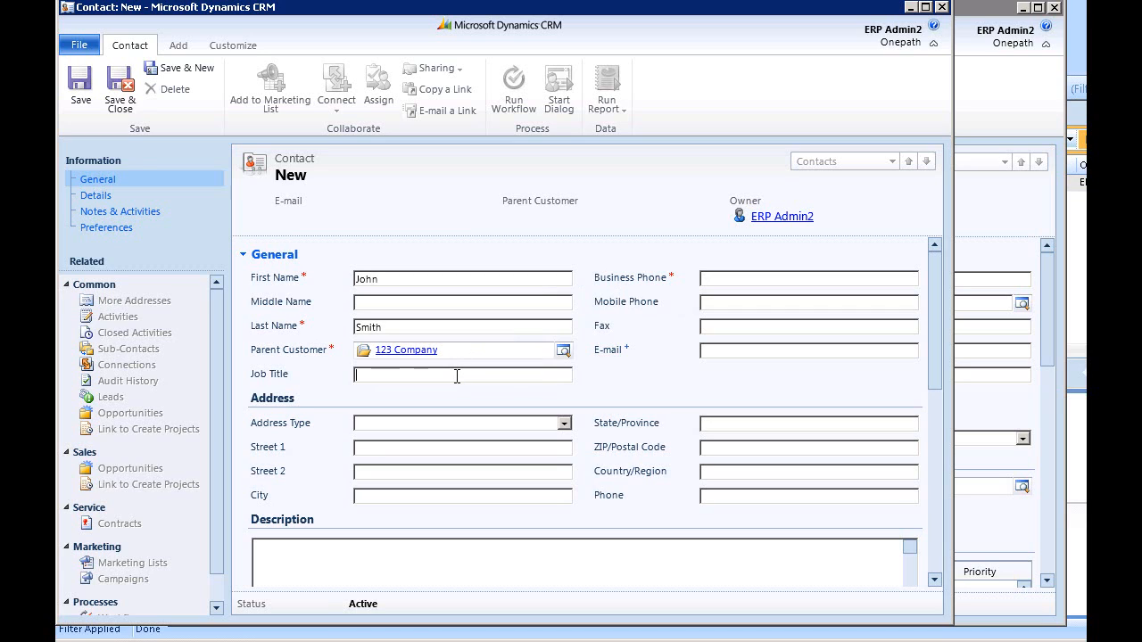
Enter the job title Owner and the business phone, save the contact, and assign it as the lead's contact person
text(Owner)
text(555-1111)
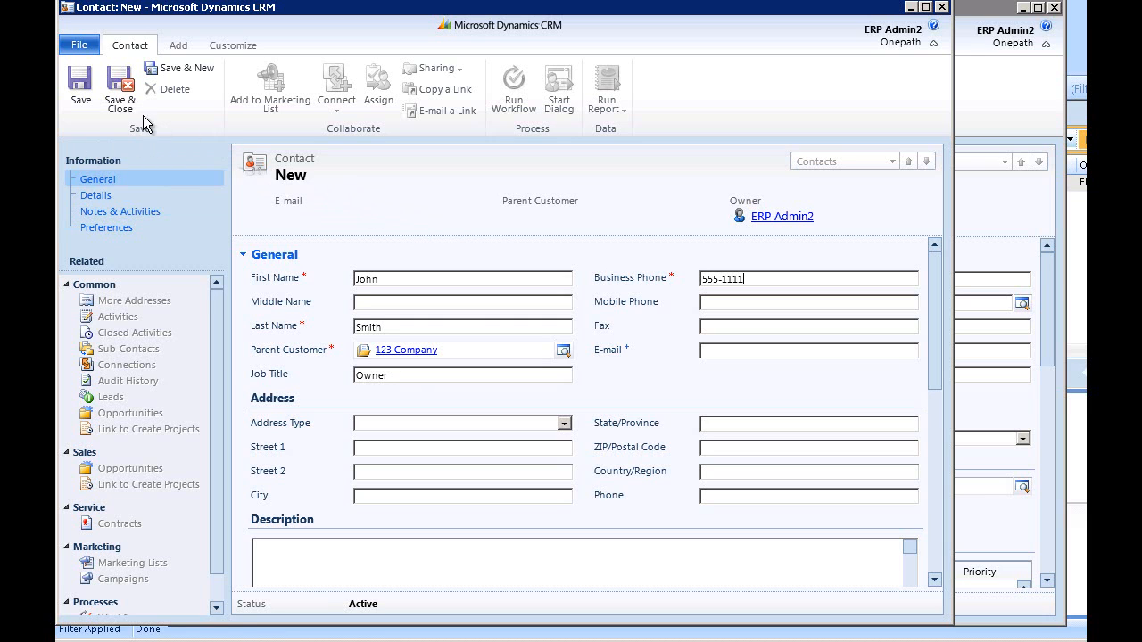
click(122, 96)
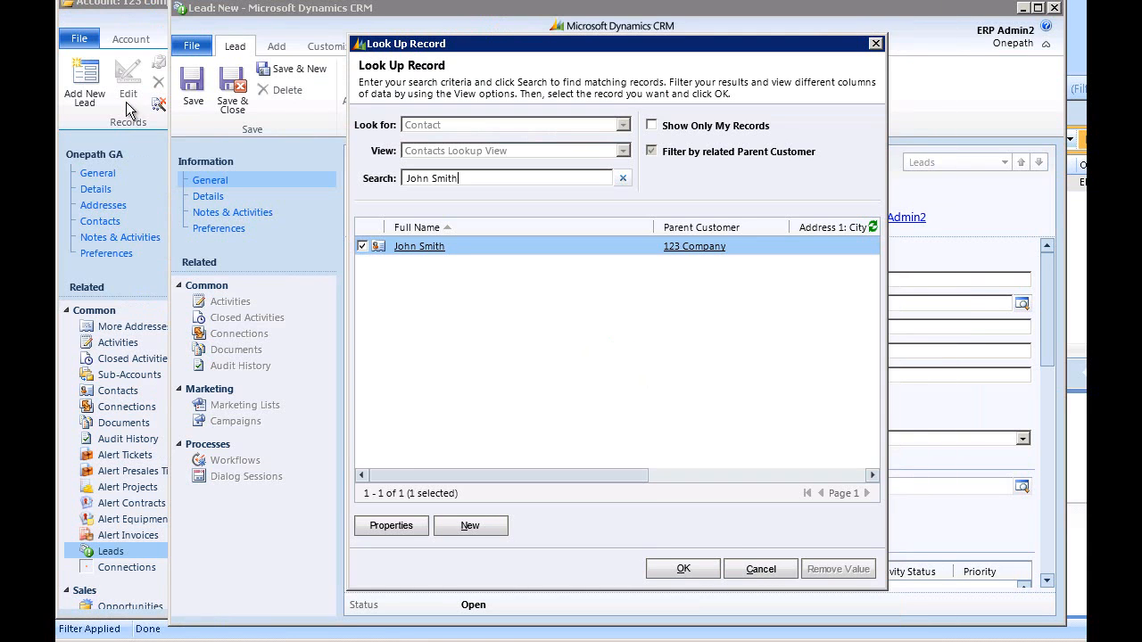
click(670, 571)
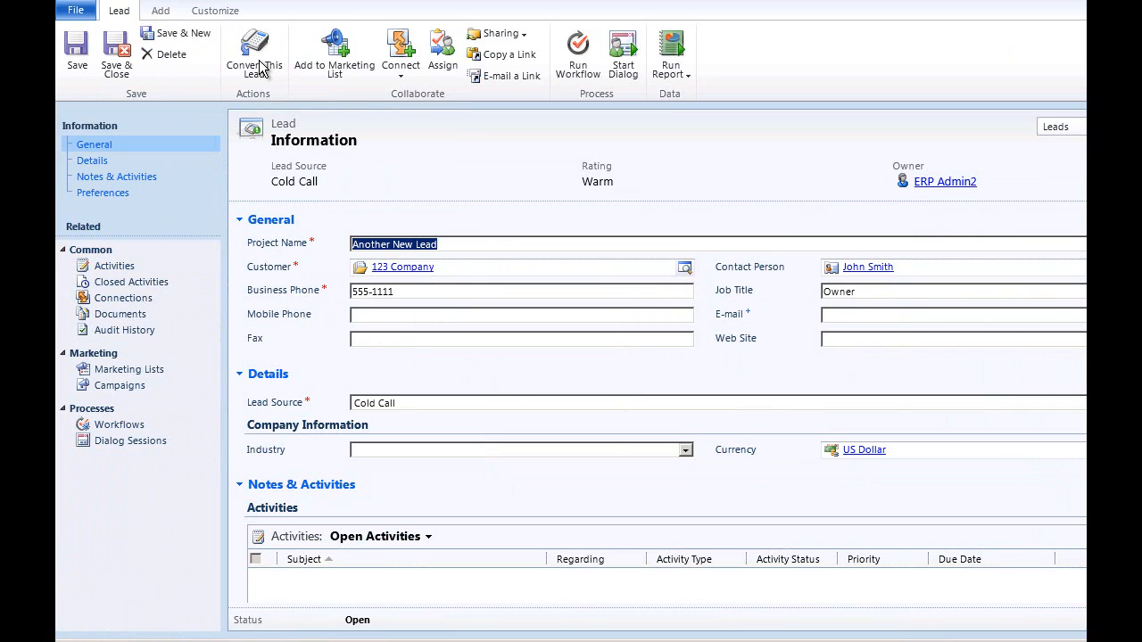
Convert the lead to an opportunity, choosing "Cisco, EMC, VMware" as the practice and answering Yes to the other qualification questions
click(257, 60)
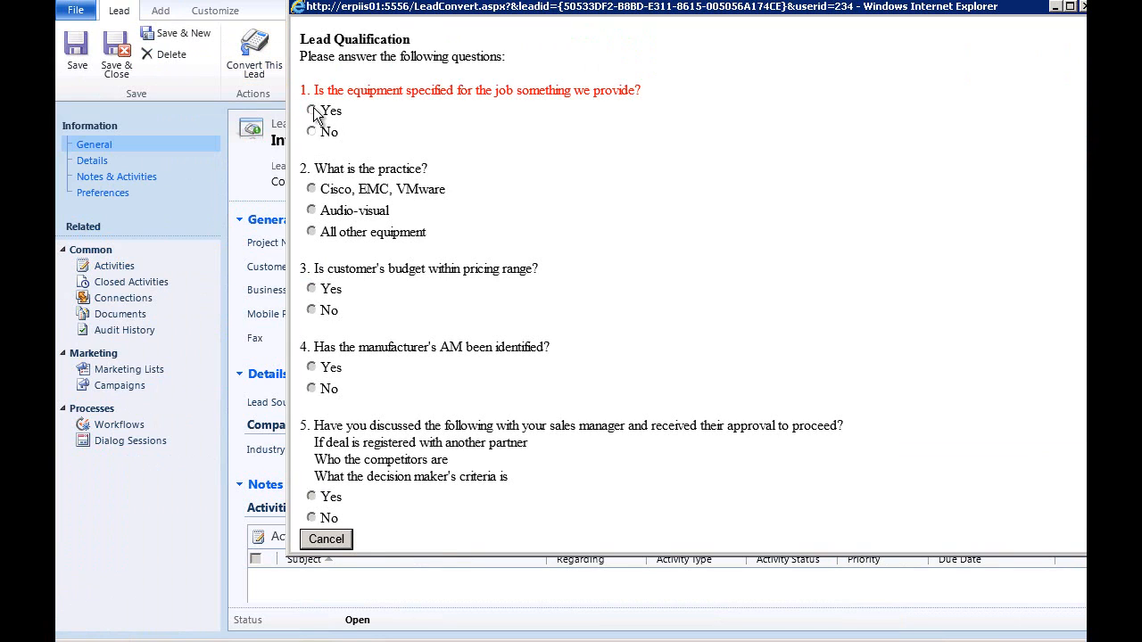
click(312, 110)
click(311, 188)
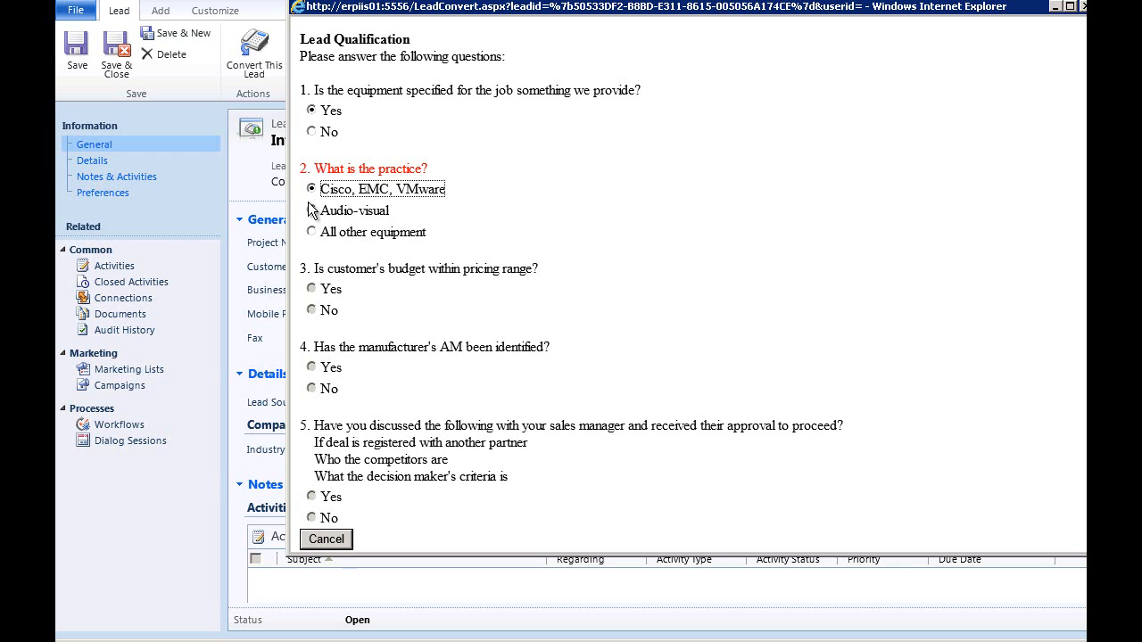
click(311, 288)
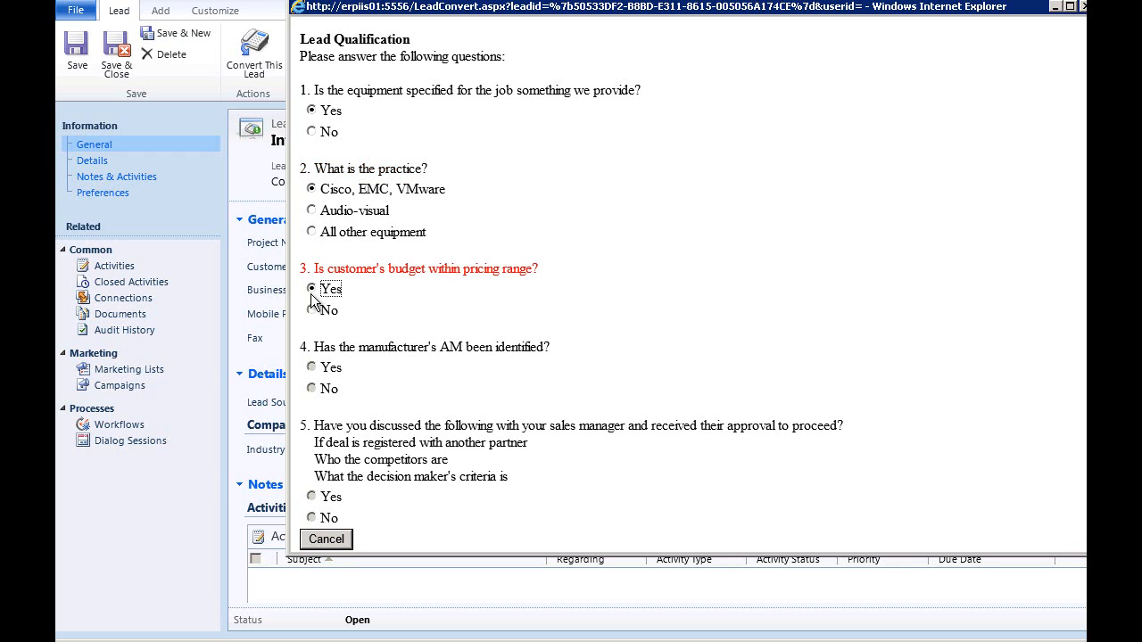
click(312, 367)
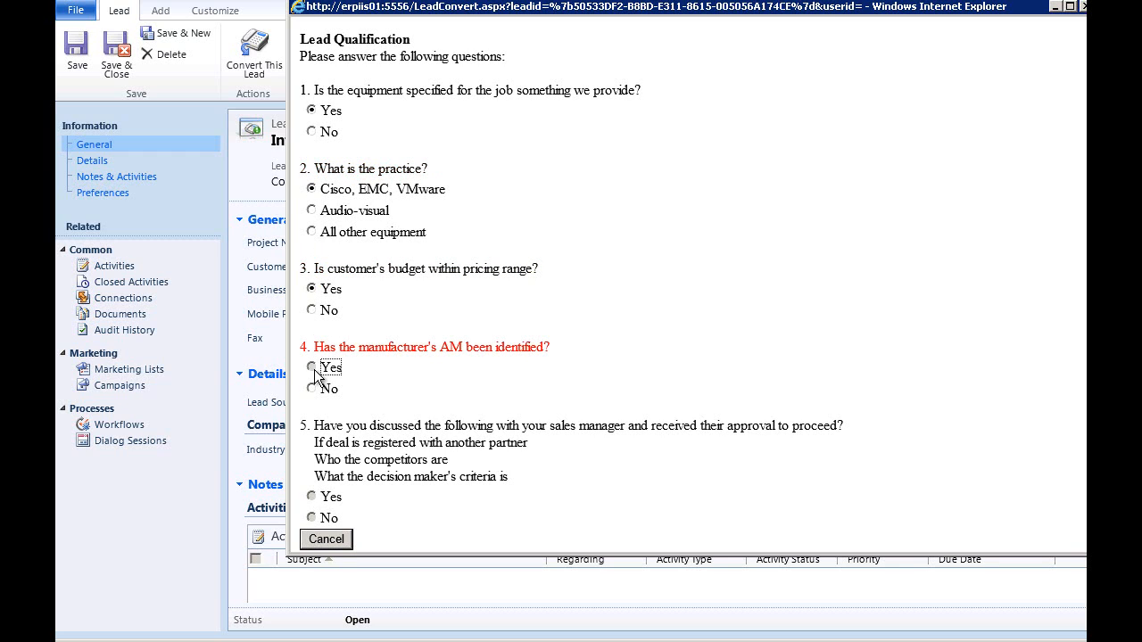
click(311, 497)
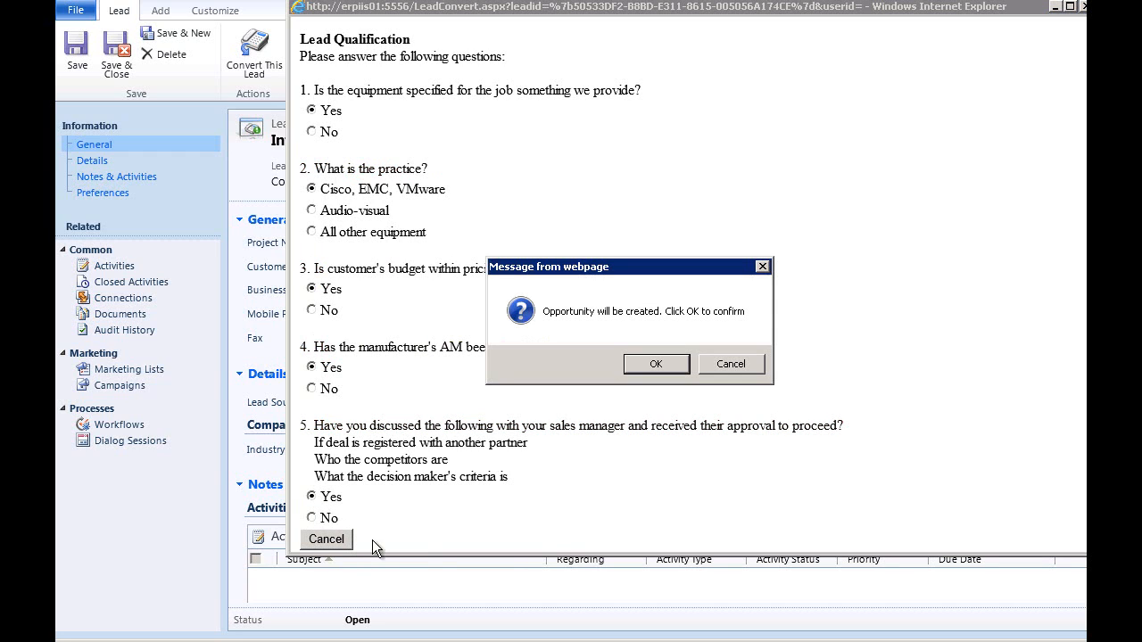
click(670, 364)
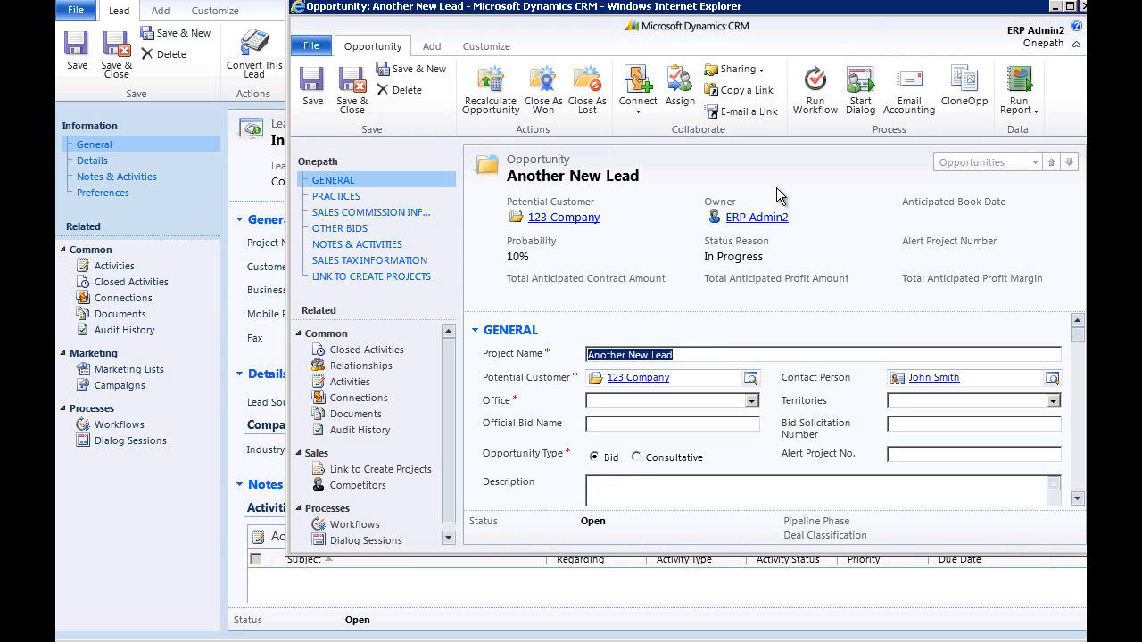
Minimize the new opportunity and start converting the "Another New Lead" lead again
click(1055, 8)
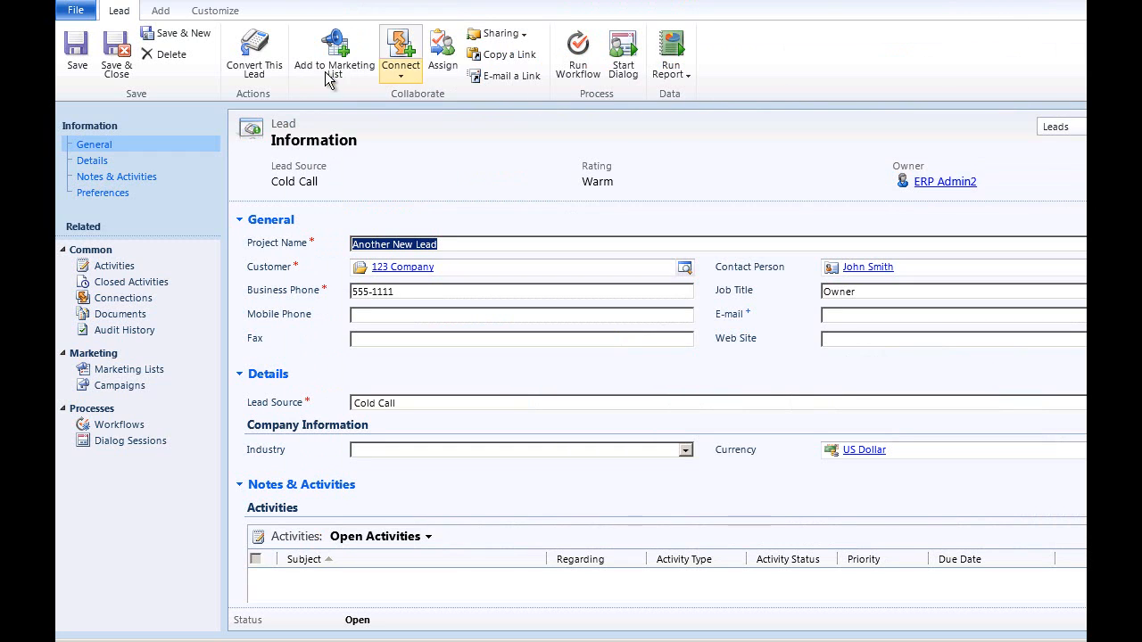
click(275, 81)
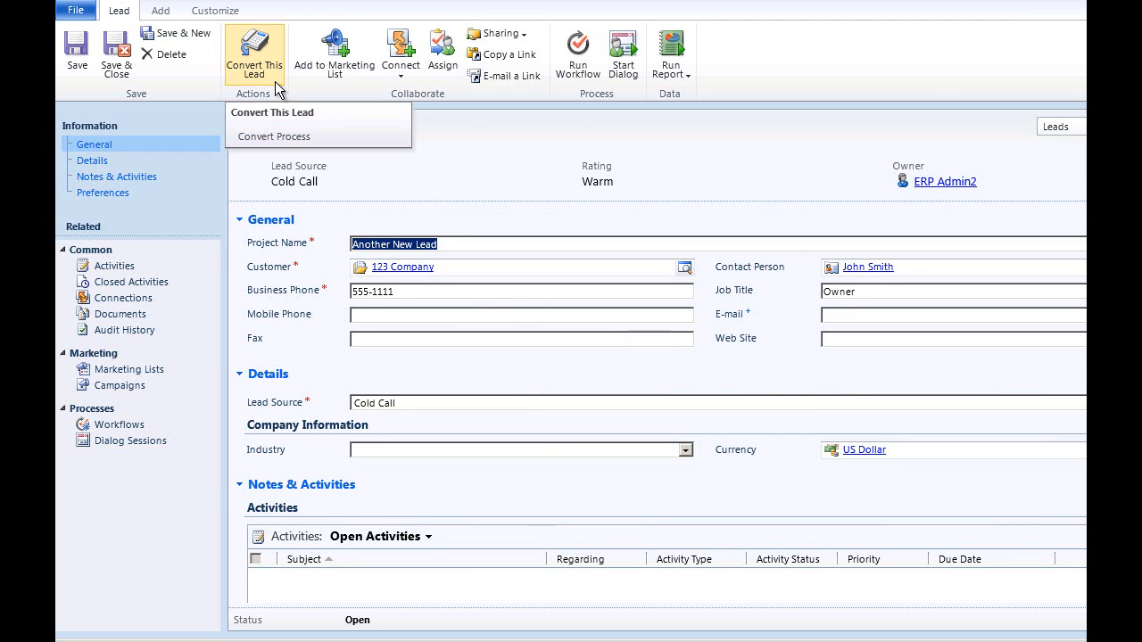